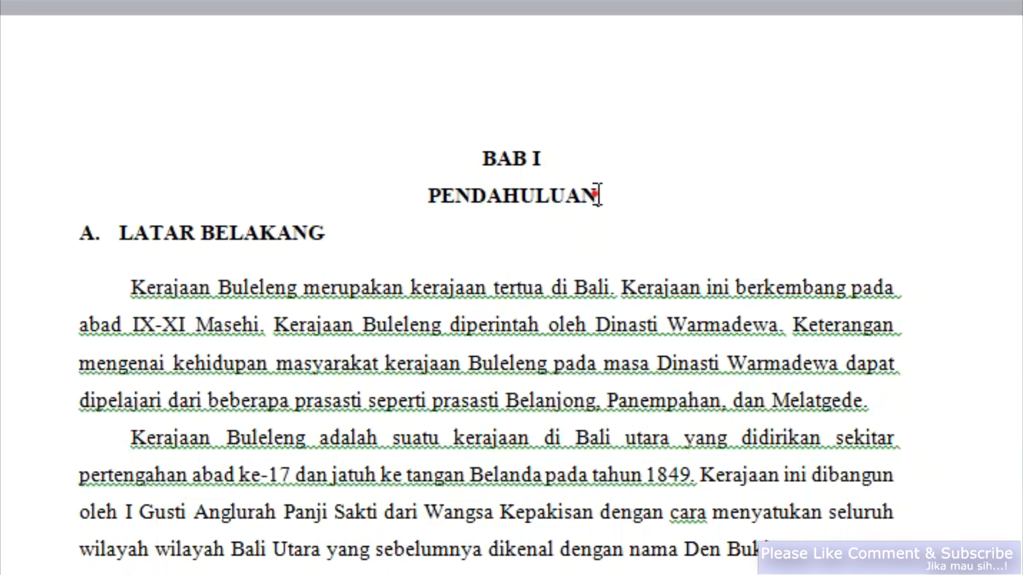
# Show the Navigation Pane beside the document.
pyautogui.moveTo(573, 226); pyautogui.dragTo(513, 199)
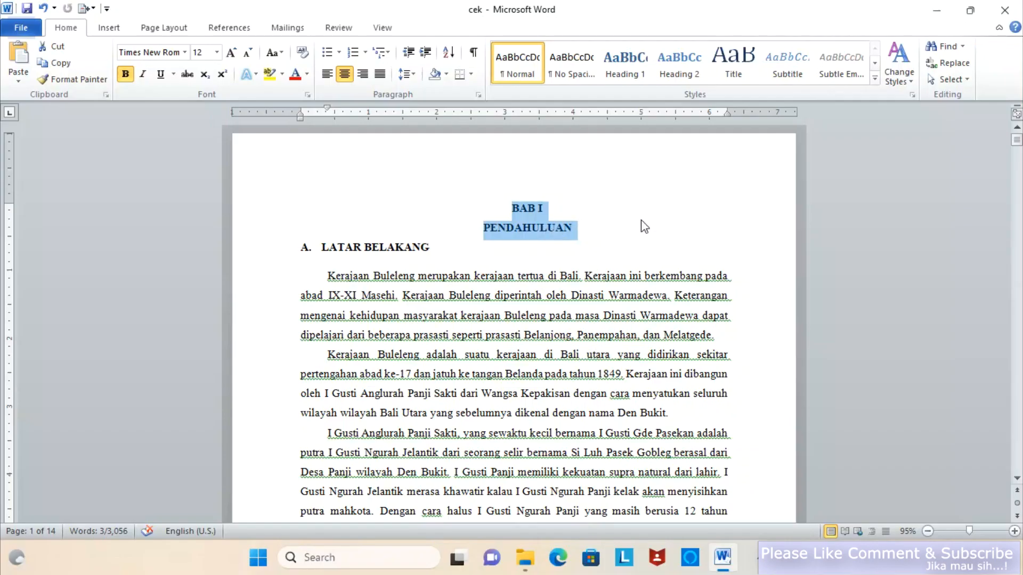
pyautogui.click(730, 181)
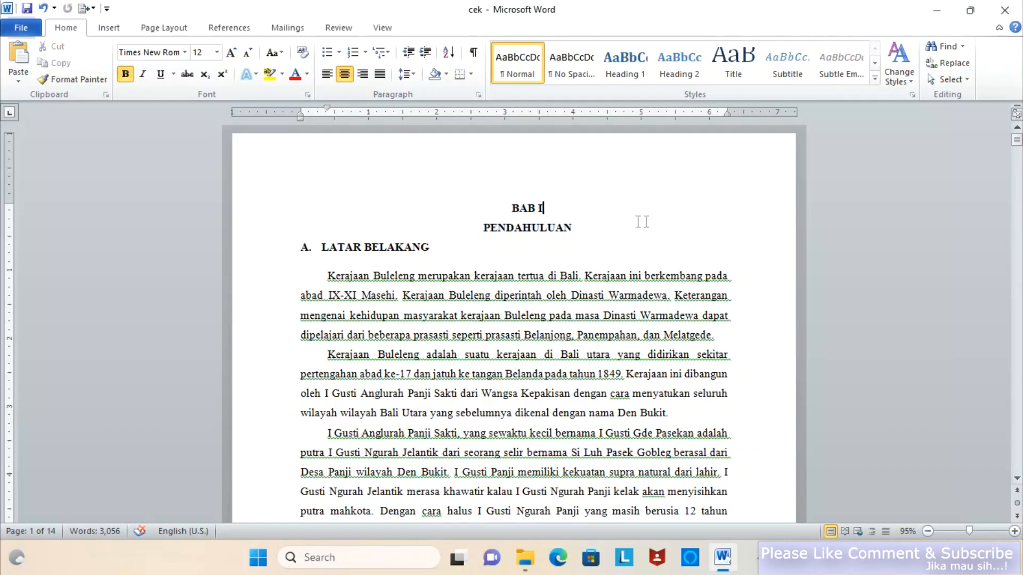
pyautogui.click(384, 29)
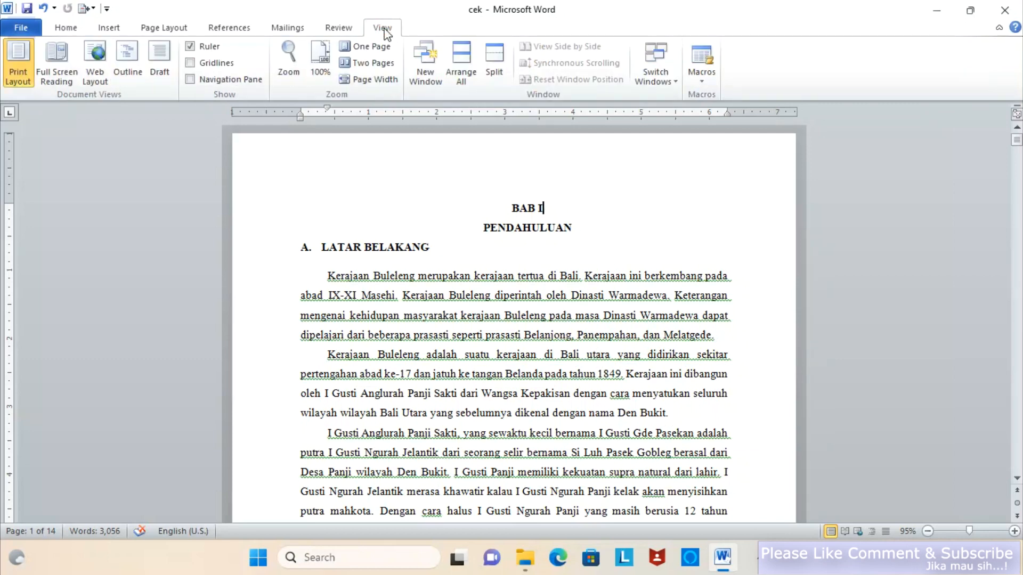
pyautogui.click(192, 81)
# Update the Heading 1 style to match the two-line chapter title "BAB I PENDAHULUAN".
pyautogui.moveTo(661, 228); pyautogui.dragTo(595, 214)
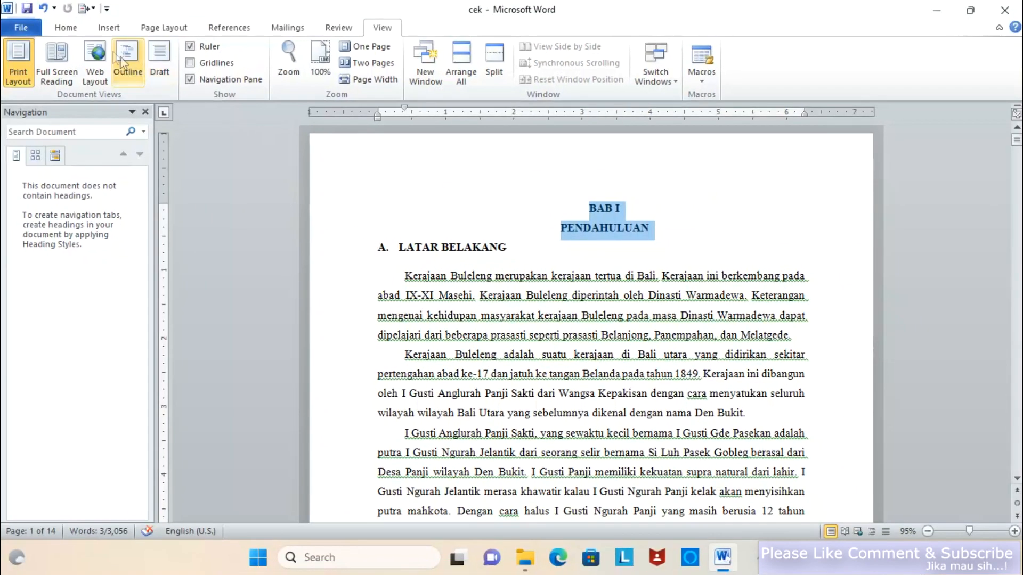
pyautogui.click(69, 29)
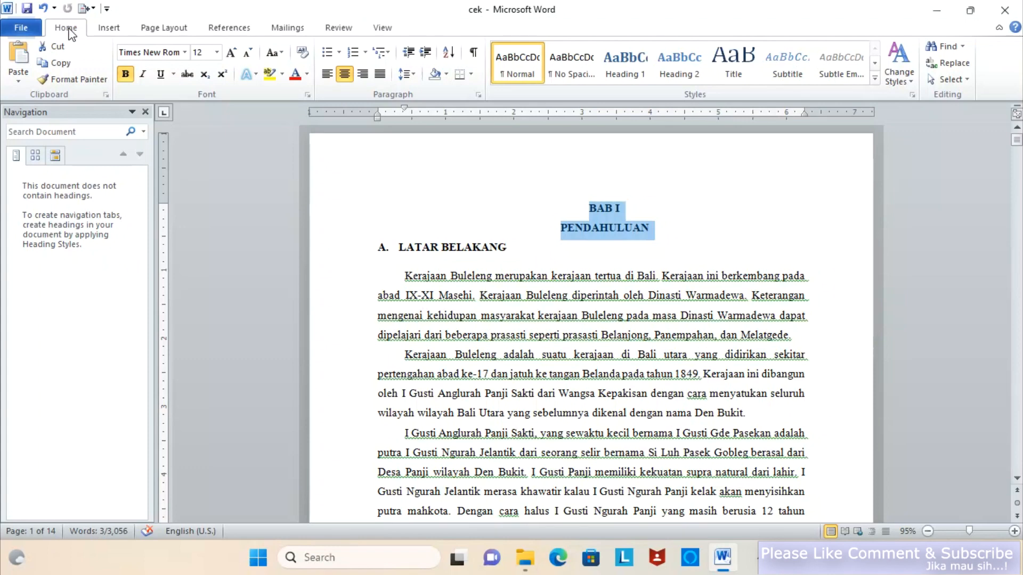
pyautogui.rightClick(621, 75)
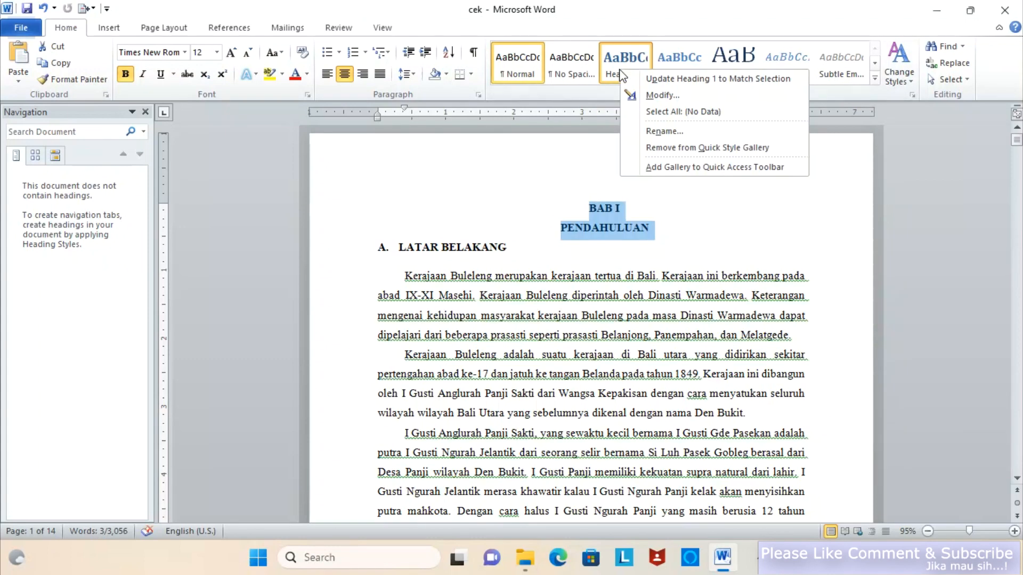
pyautogui.click(672, 80)
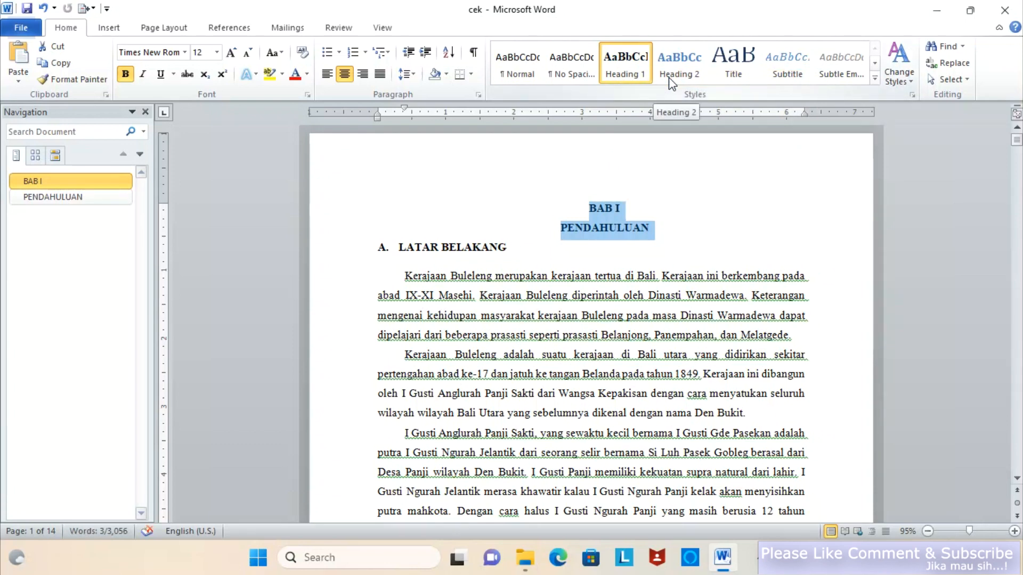
# Merge "BAB I" and "PENDAHULUAN" into one heading paragraph, keeping them on two lines with a manual line break.
pyautogui.click(72, 199)
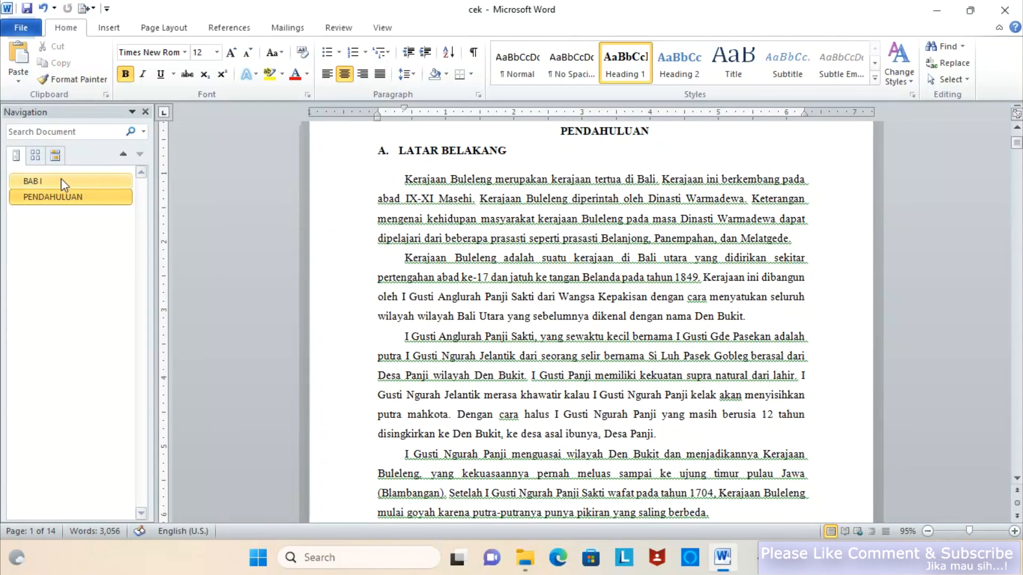
pyautogui.click(61, 180)
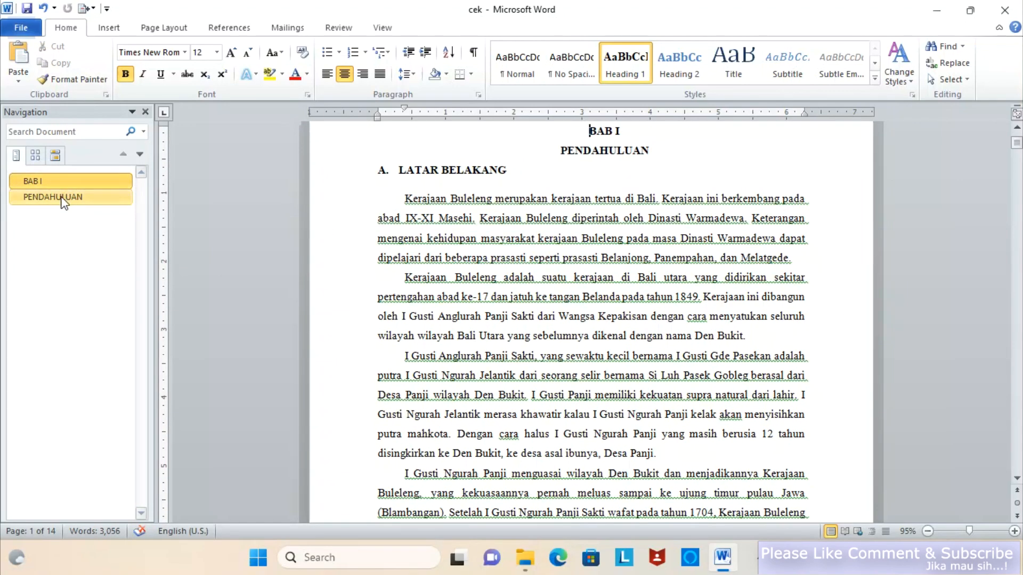
pyautogui.click(67, 197)
pyautogui.click(1017, 145)
pyautogui.moveTo(1017, 145); pyautogui.dragTo(1016, 136)
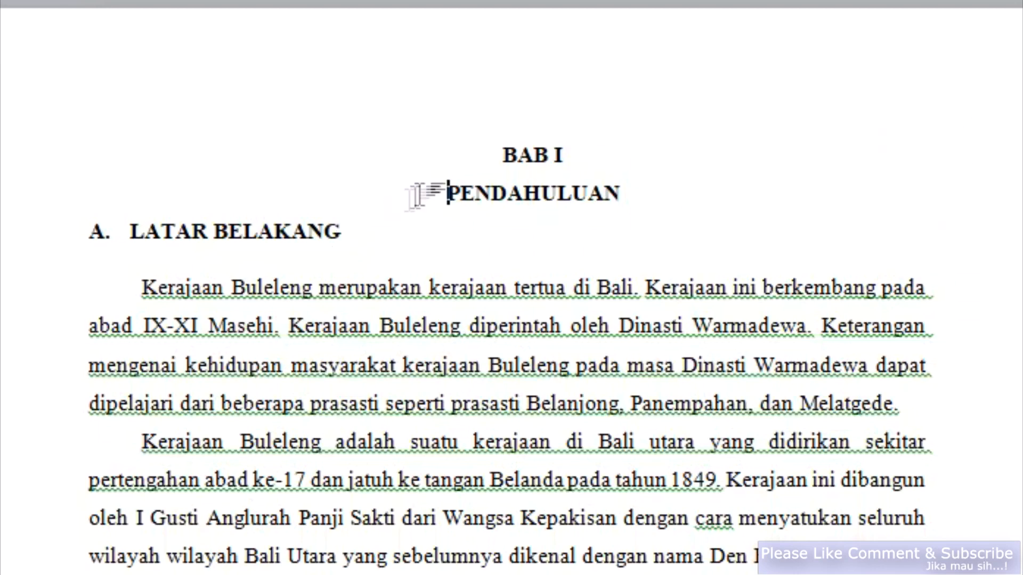
pyautogui.press('BackSpace')
pyautogui.press('BackSpace')
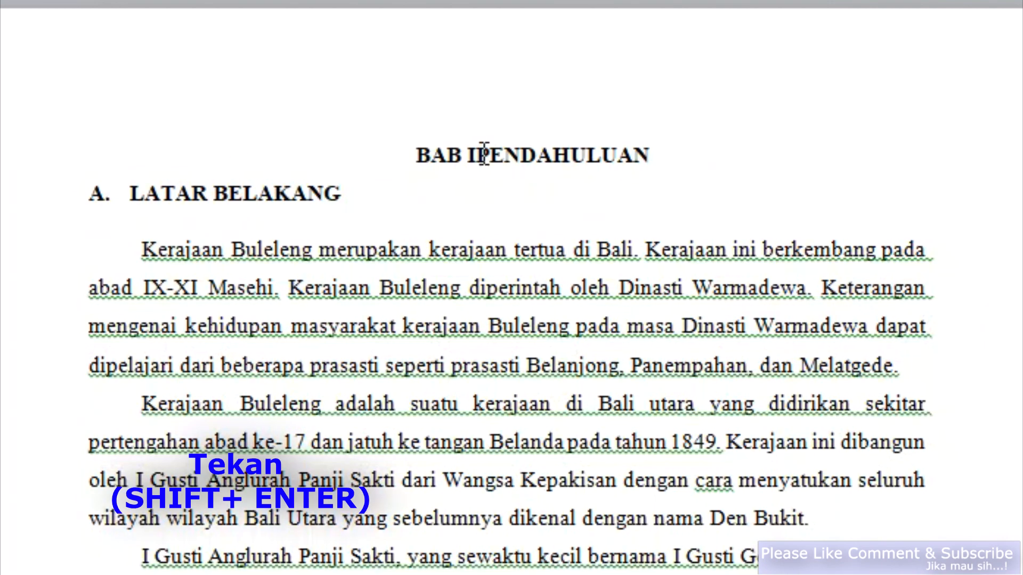
pyautogui.hotkey('shift', 'Return')
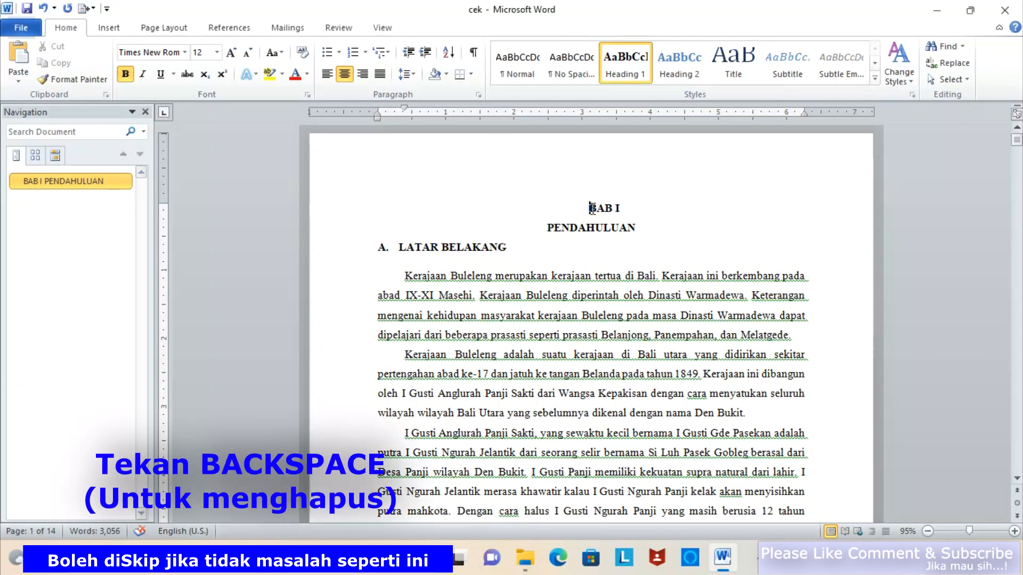
# Remove the first-line indent from the "BAB I PENDAHULUAN" heading and centre it.
pyautogui.press('BackSpace')
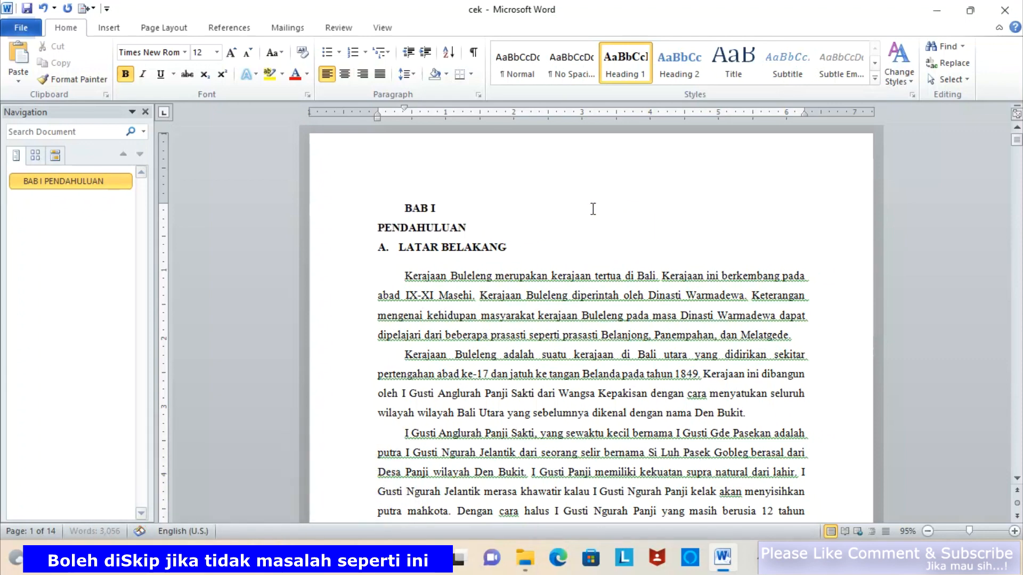
pyautogui.press('BackSpace')
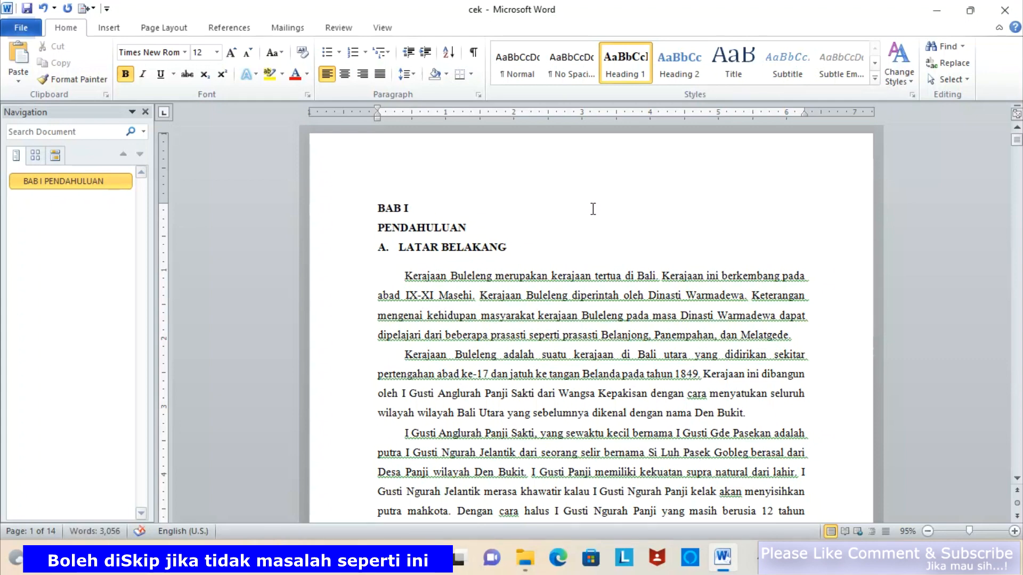
pyautogui.moveTo(482, 231); pyautogui.dragTo(410, 213)
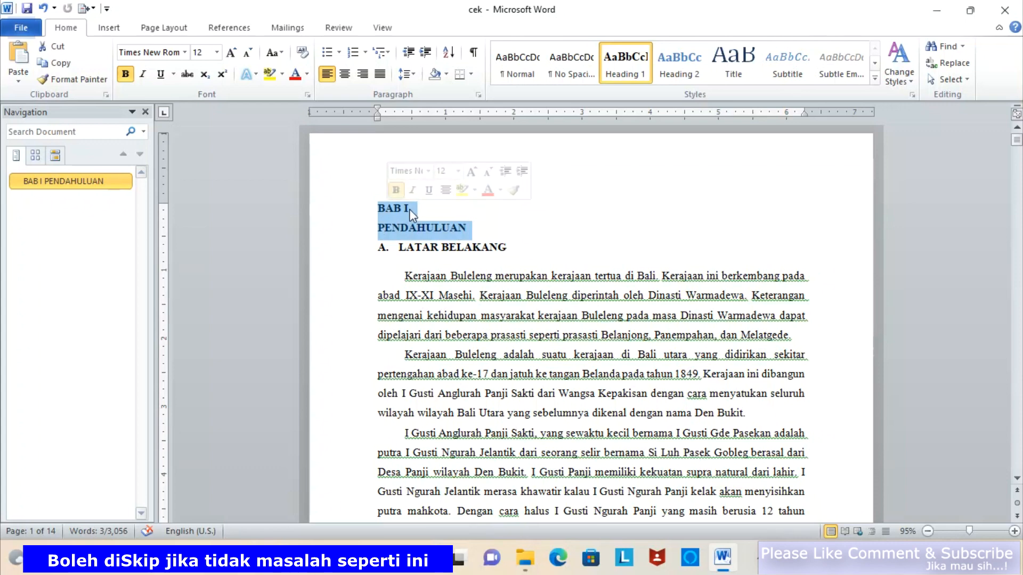
pyautogui.click(346, 79)
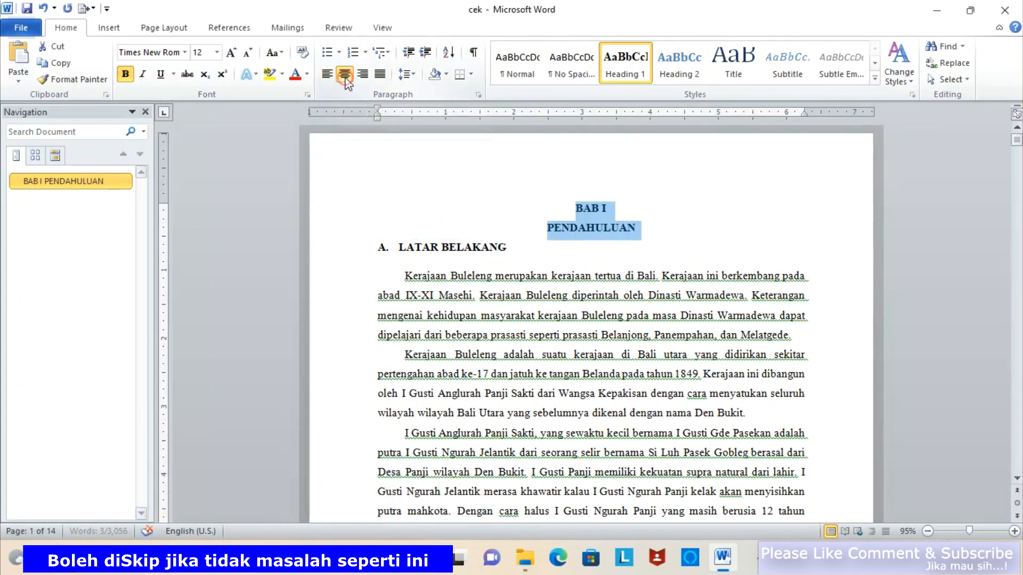
pyautogui.click(646, 235)
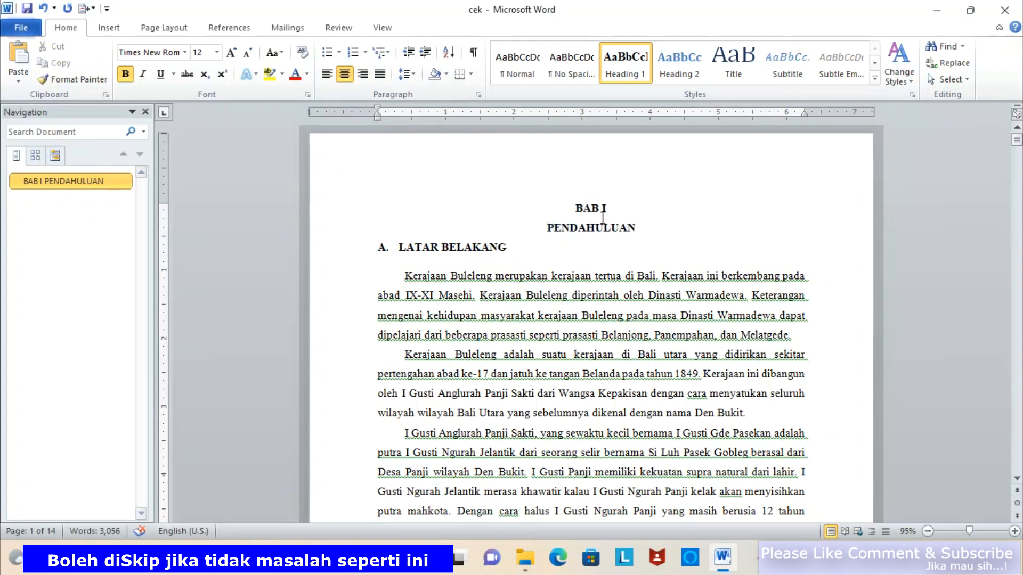
# Apply Heading 1 to the "BAB II PEMBAHASAN" title, remove its first-line indent and centre it.
pyautogui.moveTo(1017, 139); pyautogui.dragTo(1007, 214)
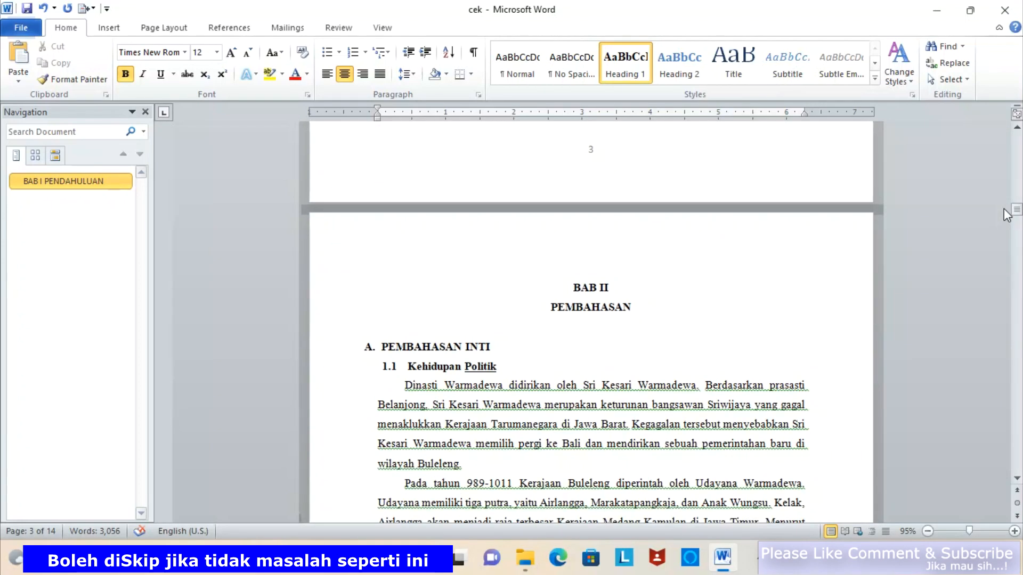
pyautogui.moveTo(592, 307); pyautogui.dragTo(574, 289)
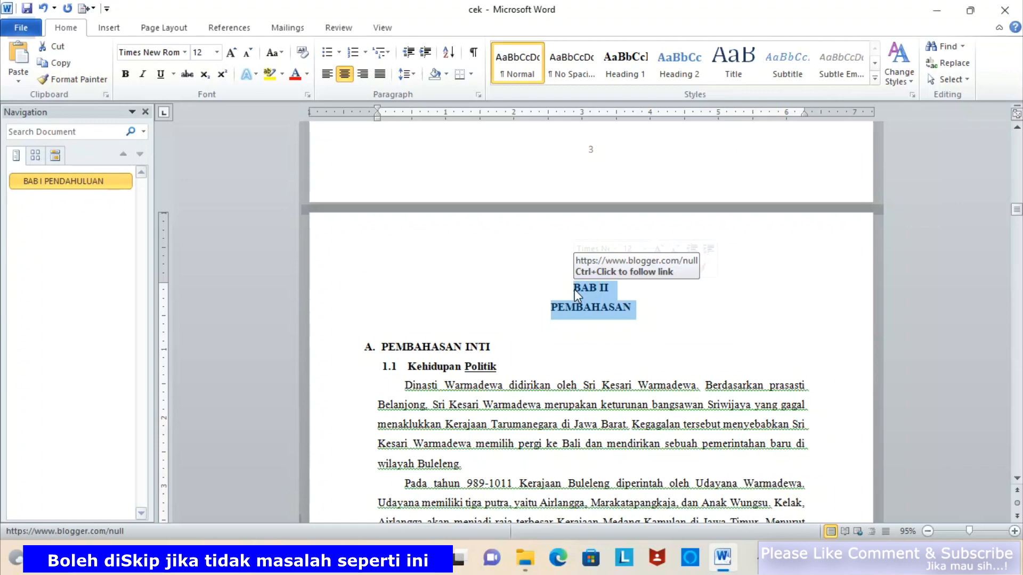
pyautogui.click(619, 71)
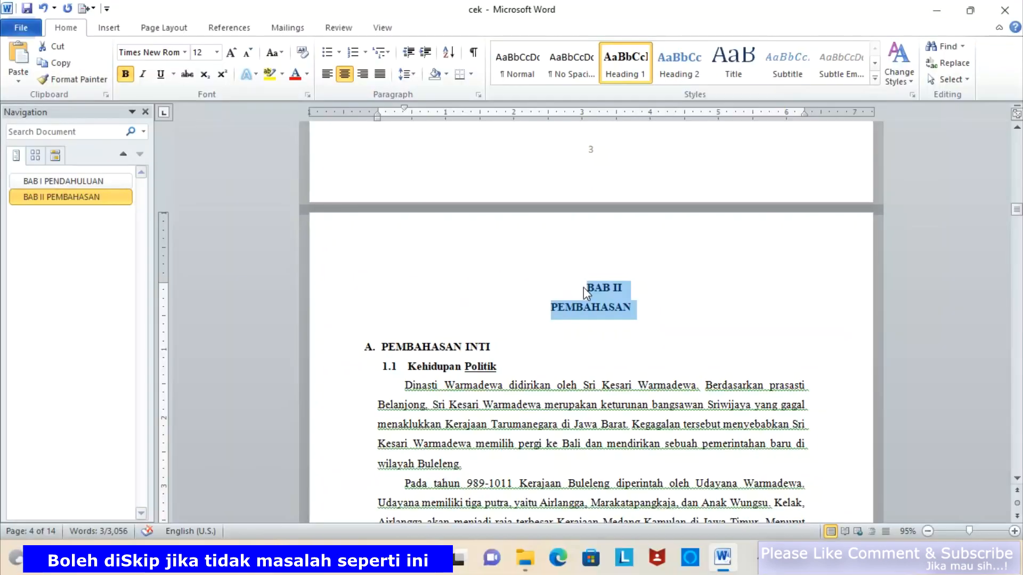
pyautogui.click(584, 287)
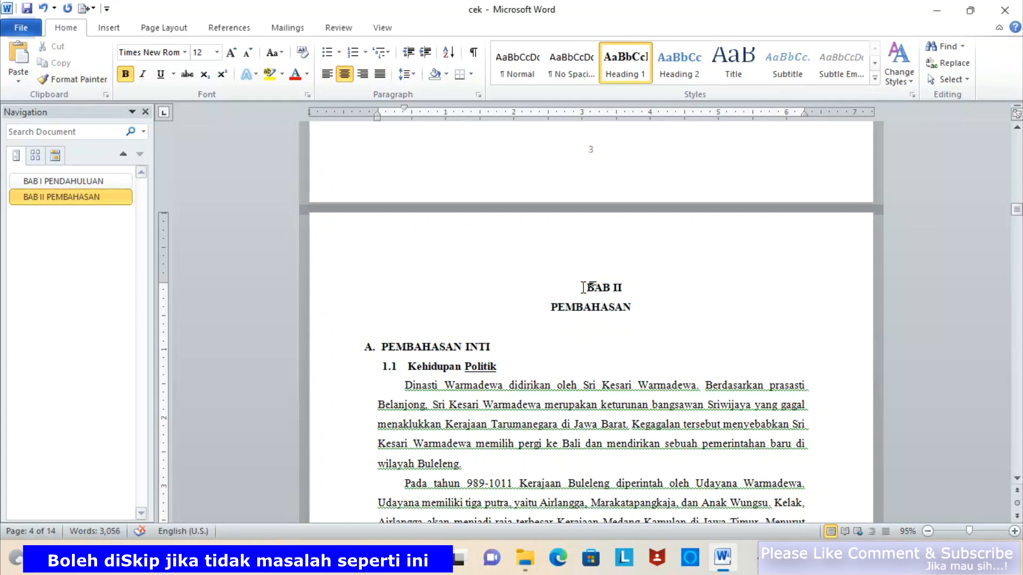
pyautogui.hotkey('ctrl', 'l')
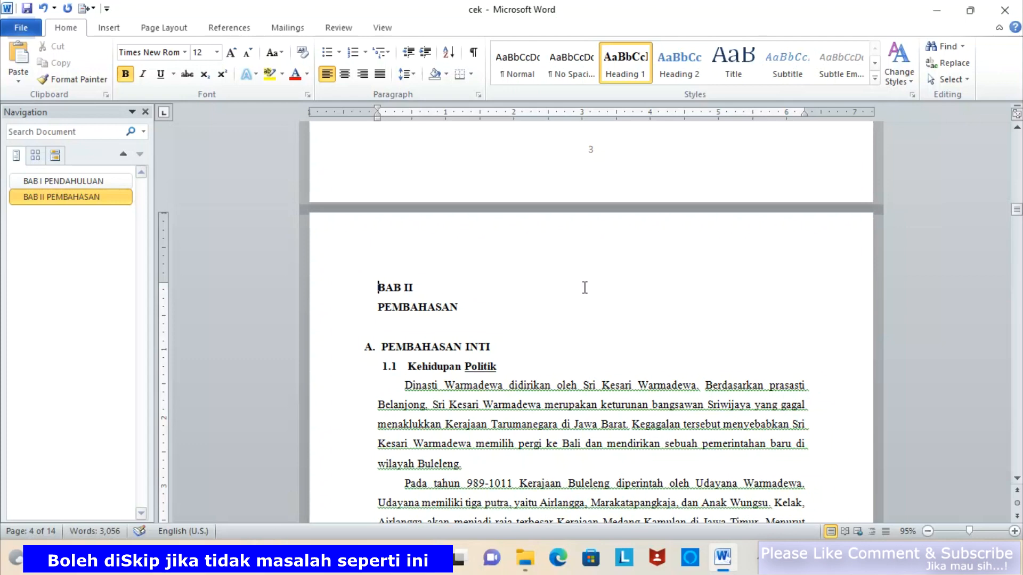
pyautogui.hotkey('ctrl', 'e')
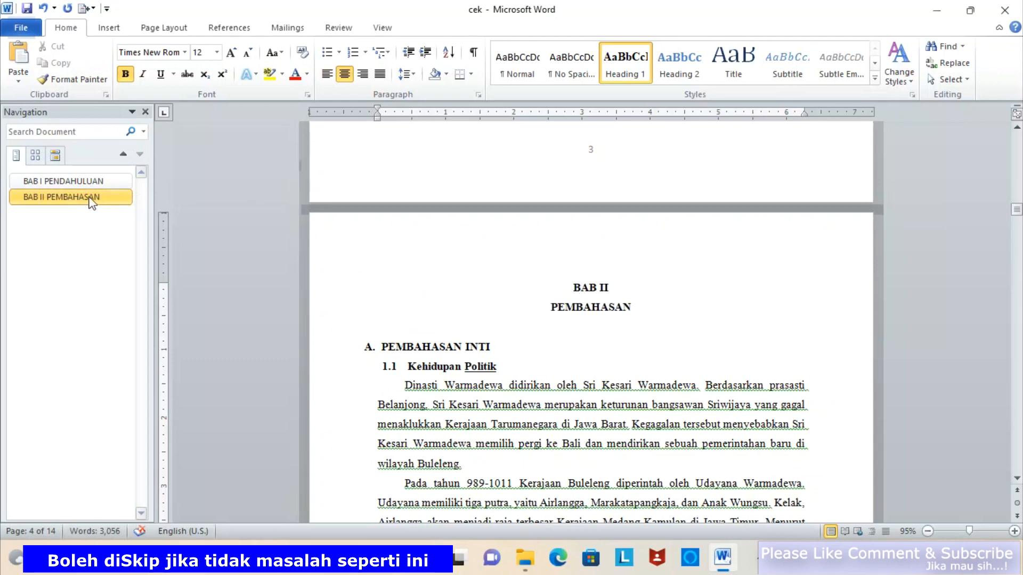
# Apply Heading 1 to the "BAB III PENUTUP" title, remove its first-line indent and centre it.
pyautogui.moveTo(1017, 209); pyautogui.dragTo(1009, 401)
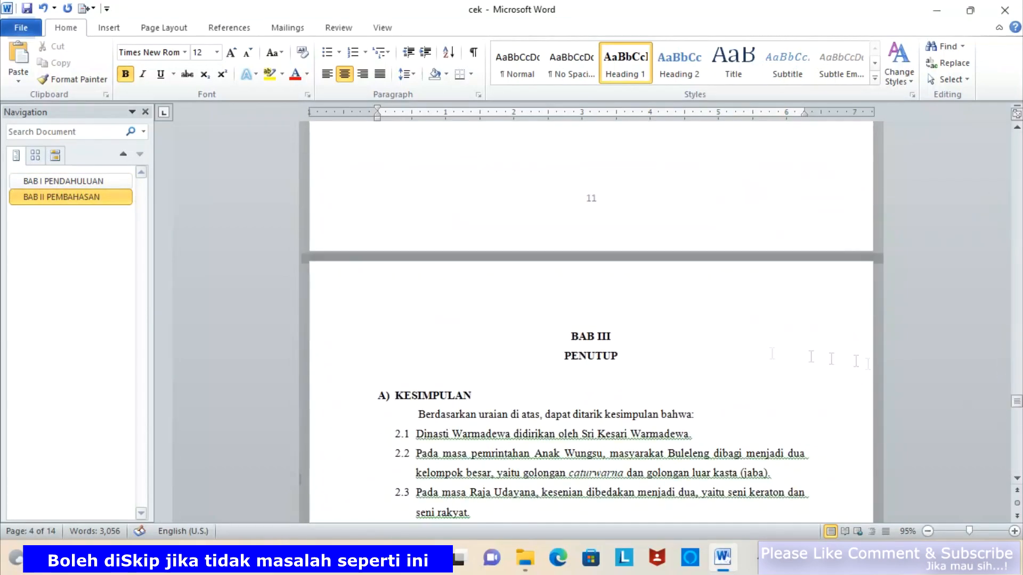
pyautogui.click(623, 352)
pyautogui.moveTo(623, 352); pyautogui.dragTo(570, 336)
pyautogui.click(626, 62)
pyautogui.click(583, 331)
pyautogui.press('BackSpace')
pyautogui.press('BackSpace')
pyautogui.hotkey('ctrl', 'e')
pyautogui.click(622, 347)
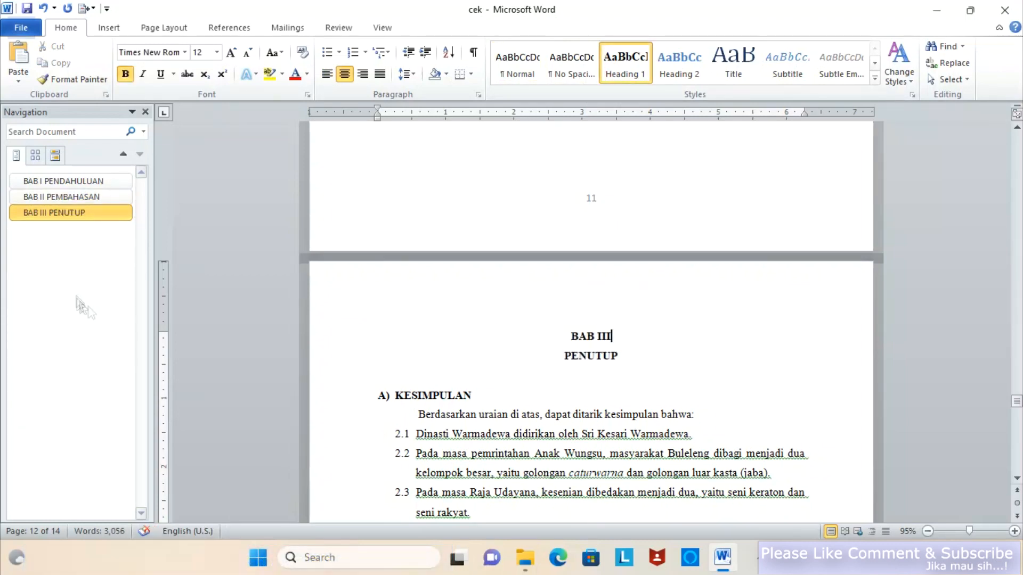
# Update the Heading 2 style to match the "A. LATAR BELAKANG" subheading under BAB I.
pyautogui.click(80, 182)
pyautogui.click(75, 197)
pyautogui.click(69, 215)
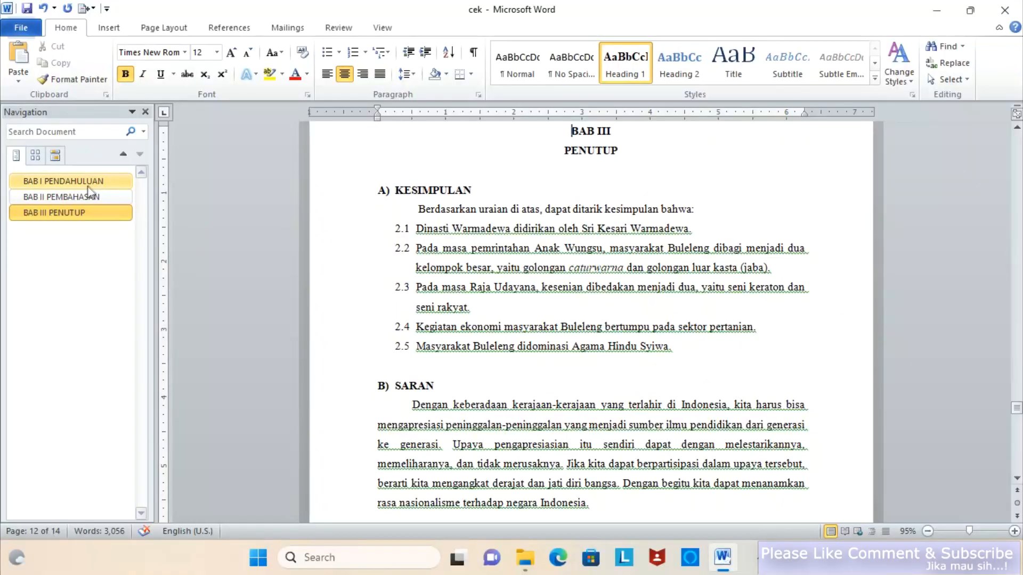
pyautogui.click(88, 184)
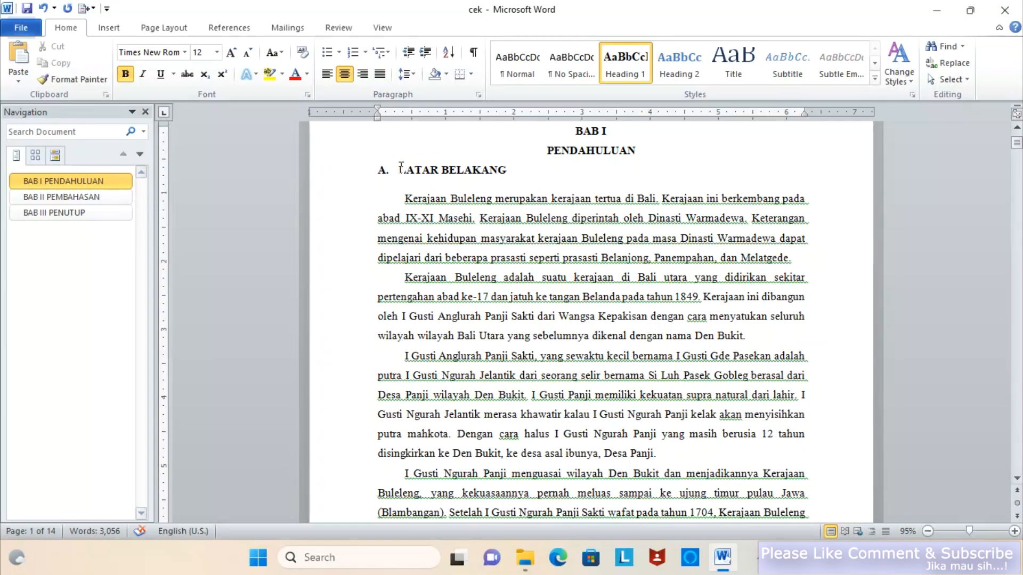
pyautogui.click(401, 170)
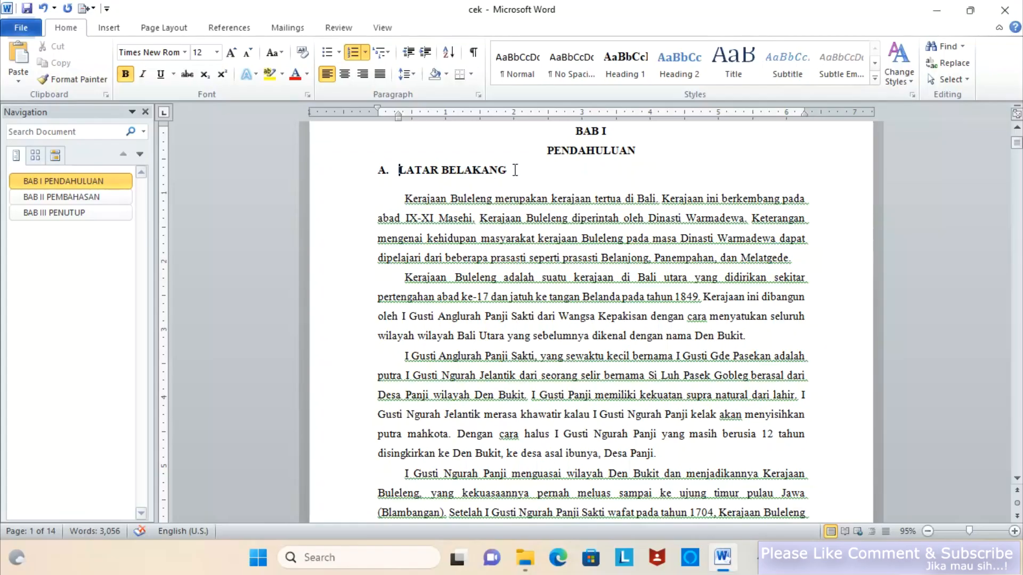
pyautogui.moveTo(387, 93); pyautogui.dragTo(182, 90)
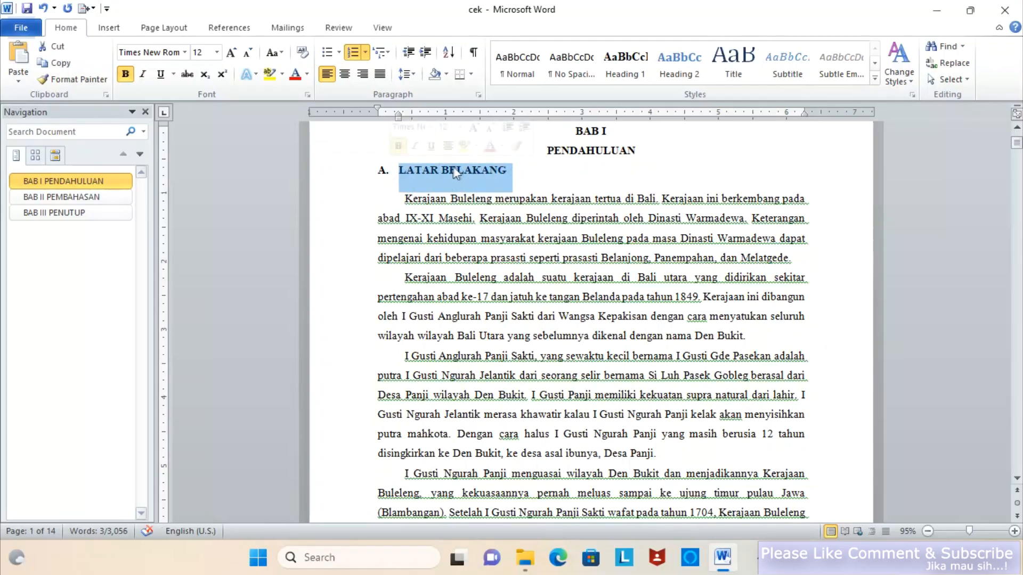
pyautogui.click(402, 170)
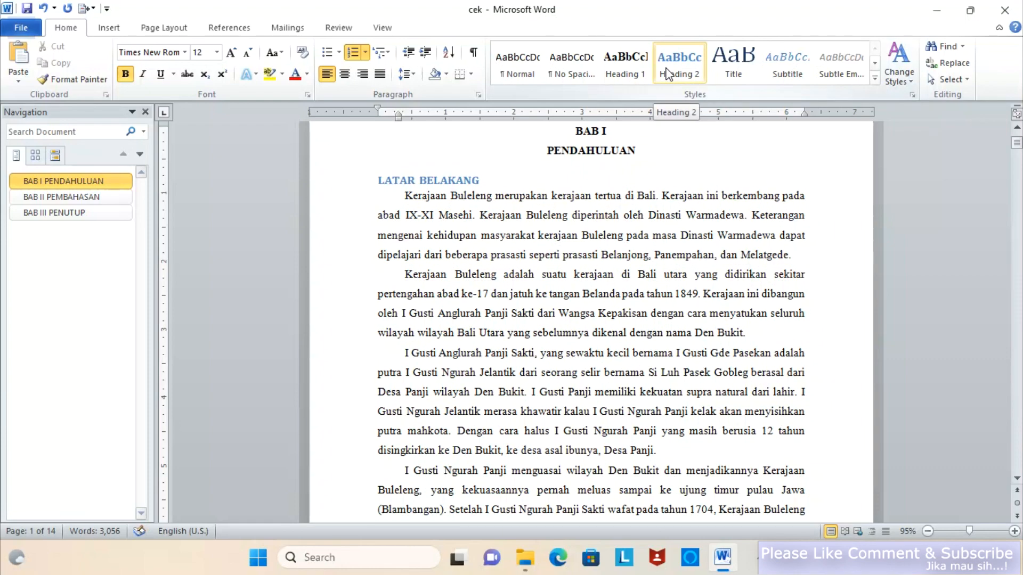
pyautogui.rightClick(666, 73)
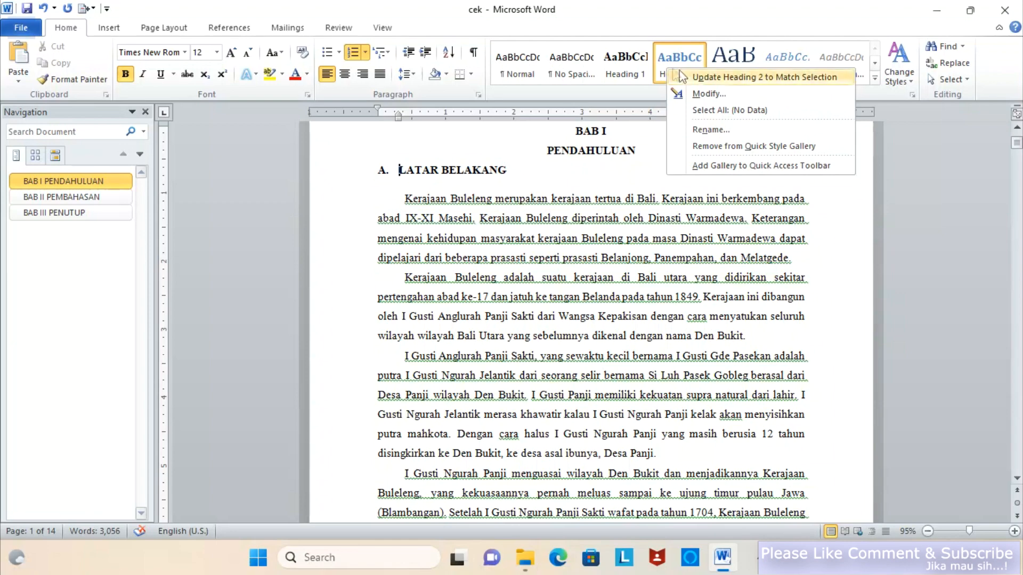
pyautogui.click(720, 78)
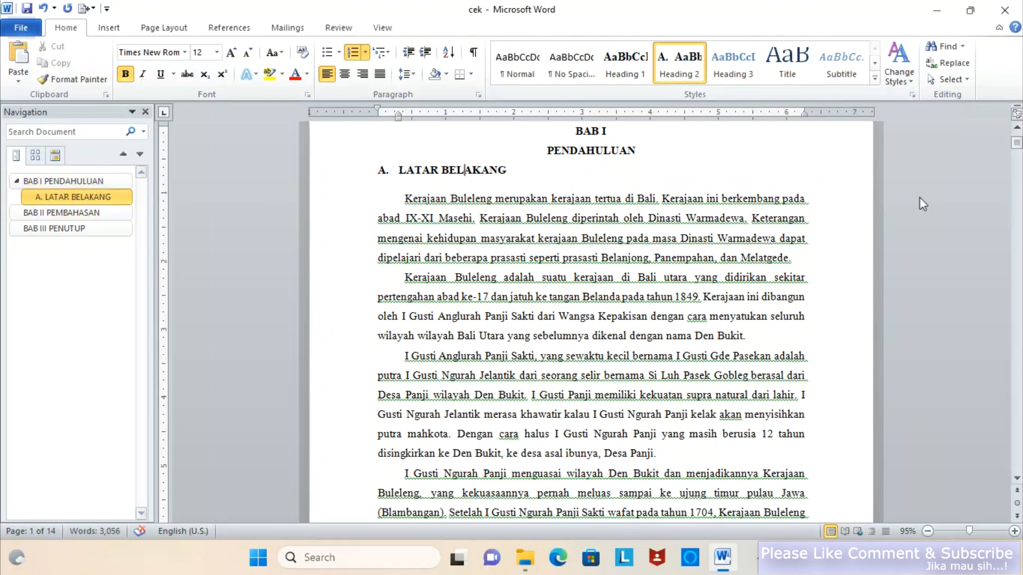
# Apply Heading 2 to the "B. RUMUSAN MASALAH" subheading.
pyautogui.moveTo(1016, 143); pyautogui.dragTo(1021, 193)
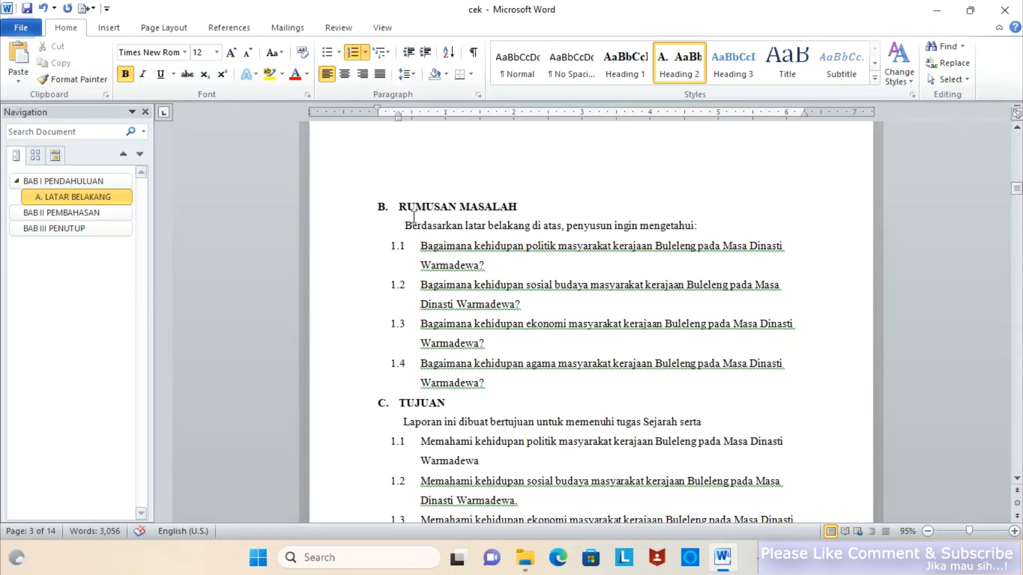
pyautogui.click(416, 208)
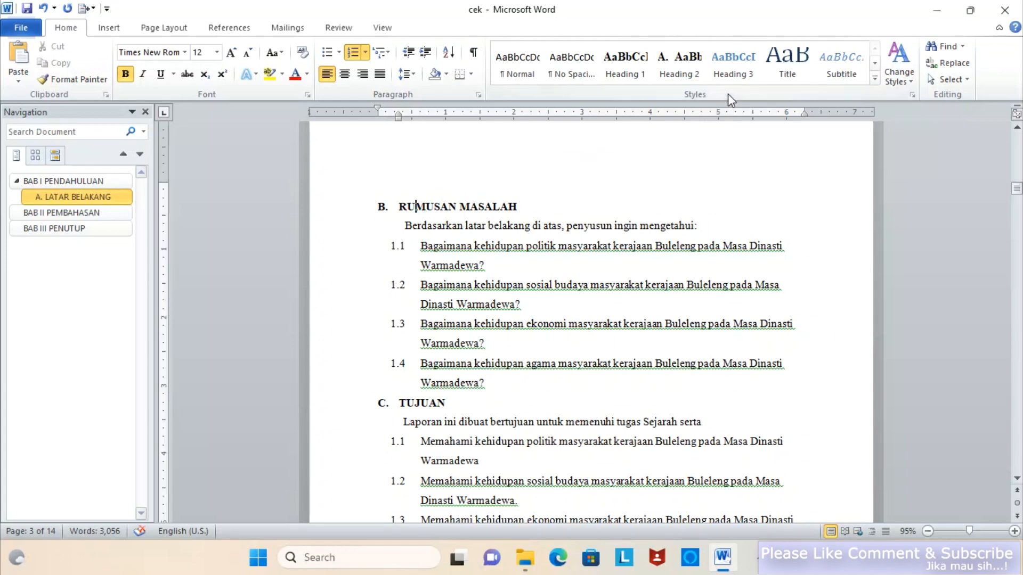
pyautogui.click(680, 69)
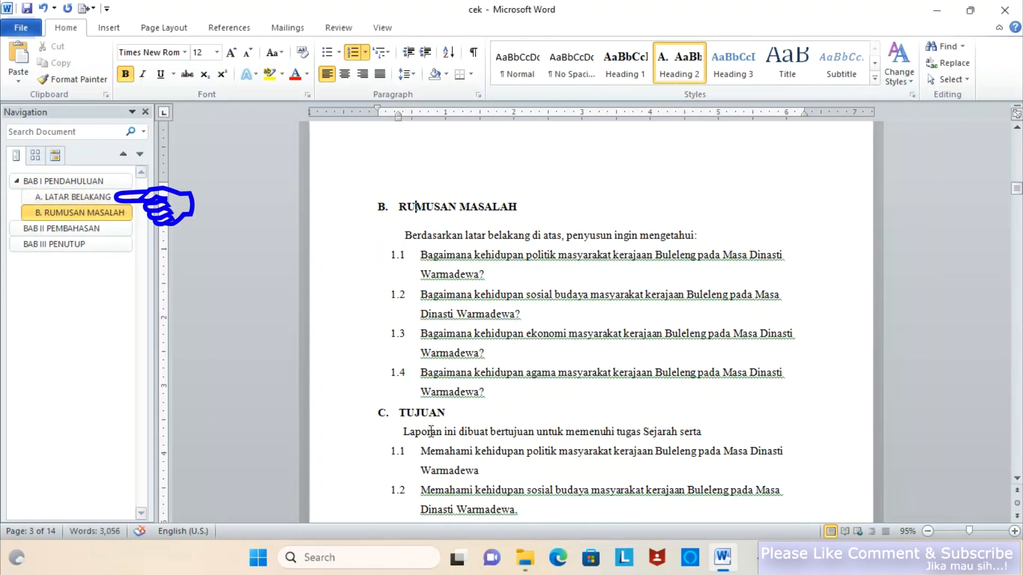
# Apply Heading 2 to the "C. TUJUAN" subheading under BAB I.
pyautogui.click(414, 414)
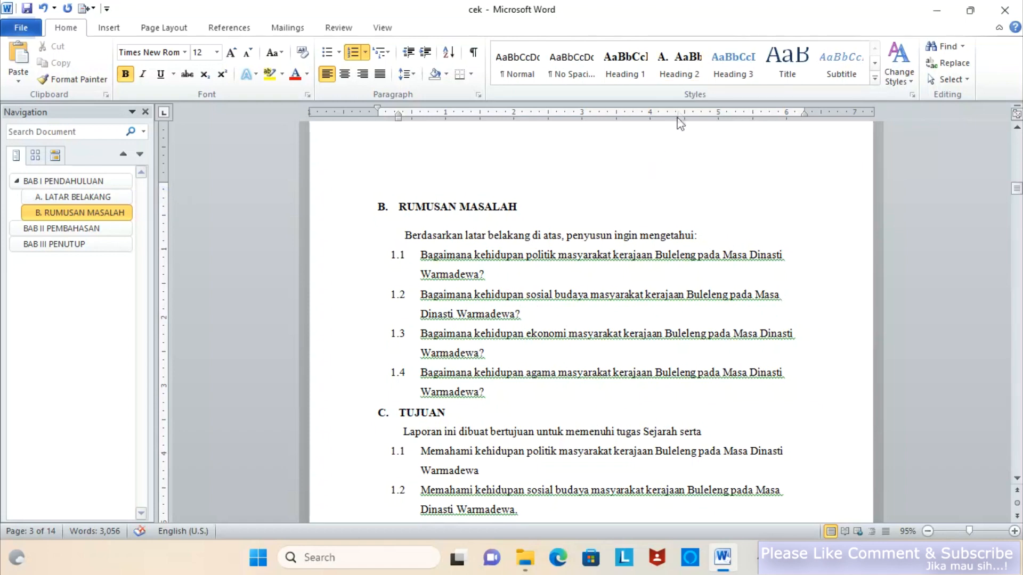
pyautogui.click(677, 75)
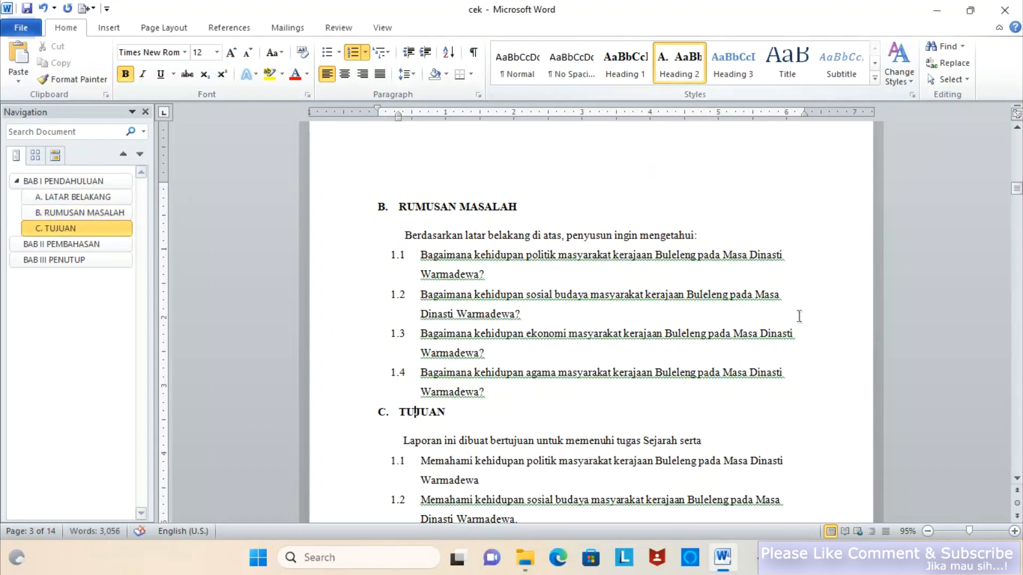
pyautogui.click(593, 410)
# Apply Heading 2 to the "PEMBAHASAN INTI" subheading under BAB II.
pyautogui.click(1016, 478)
pyautogui.scroll(-5, 1016, 478)
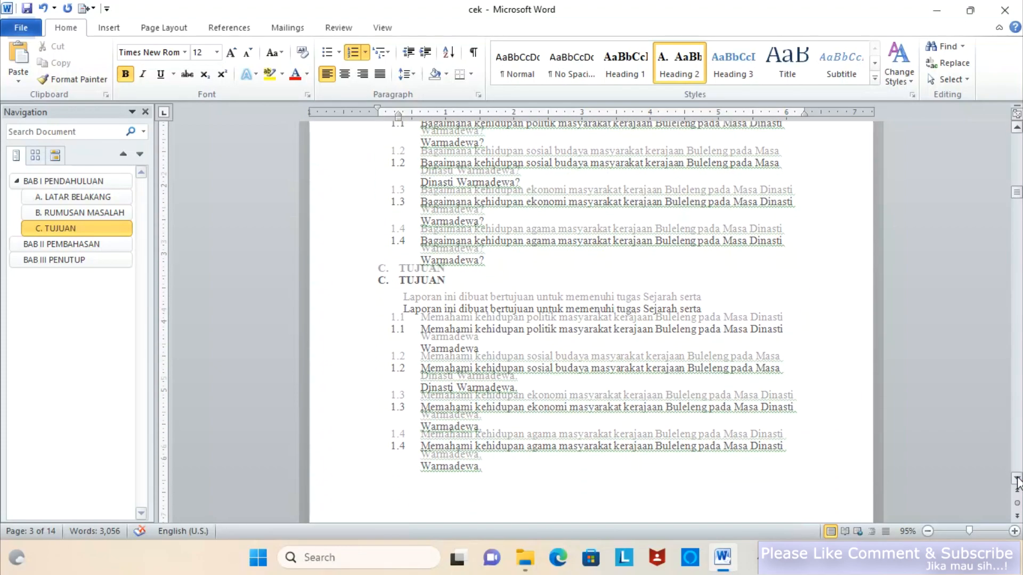
pyautogui.scroll(-7, 1016, 482)
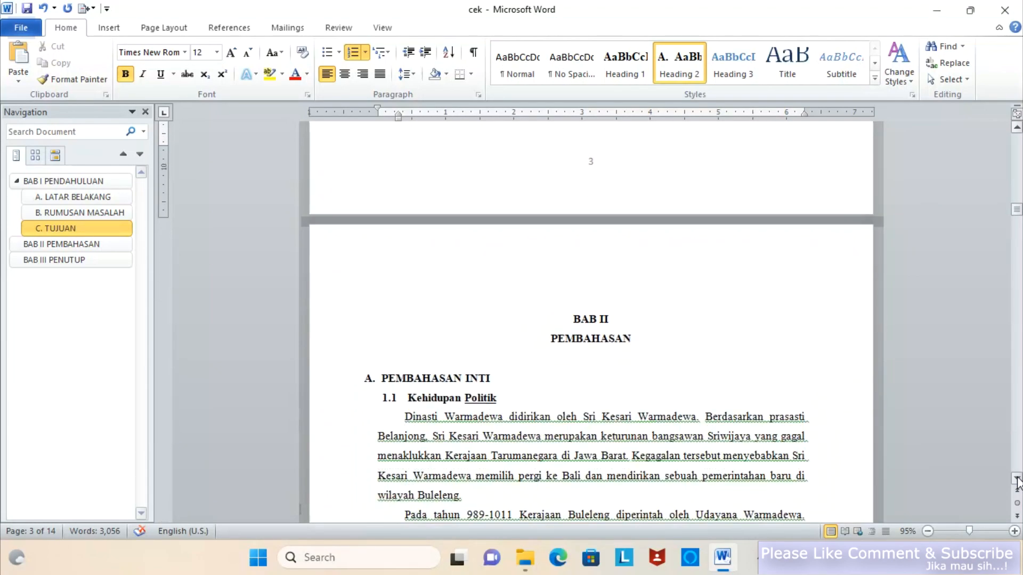
pyautogui.click(405, 379)
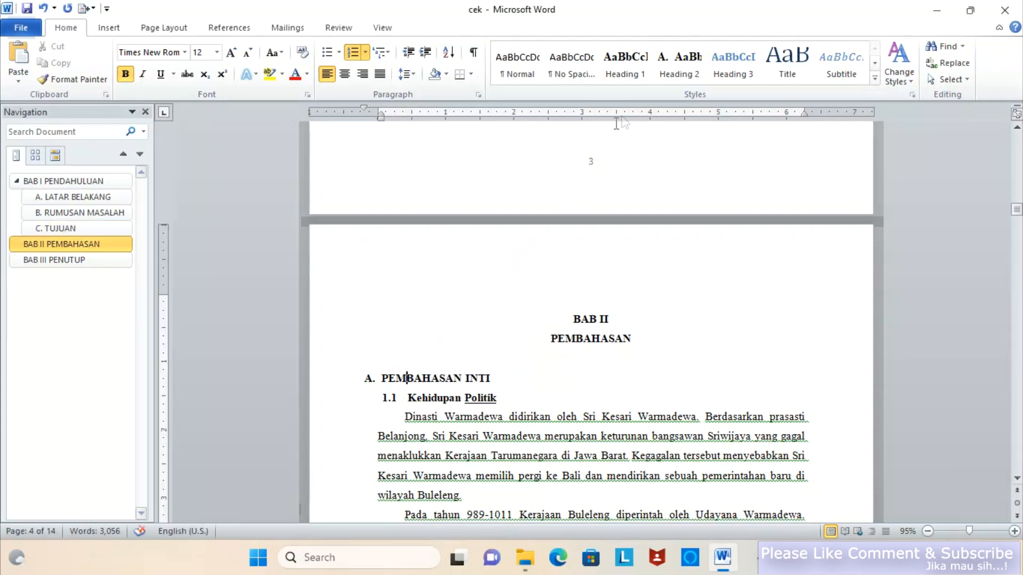
pyautogui.click(674, 75)
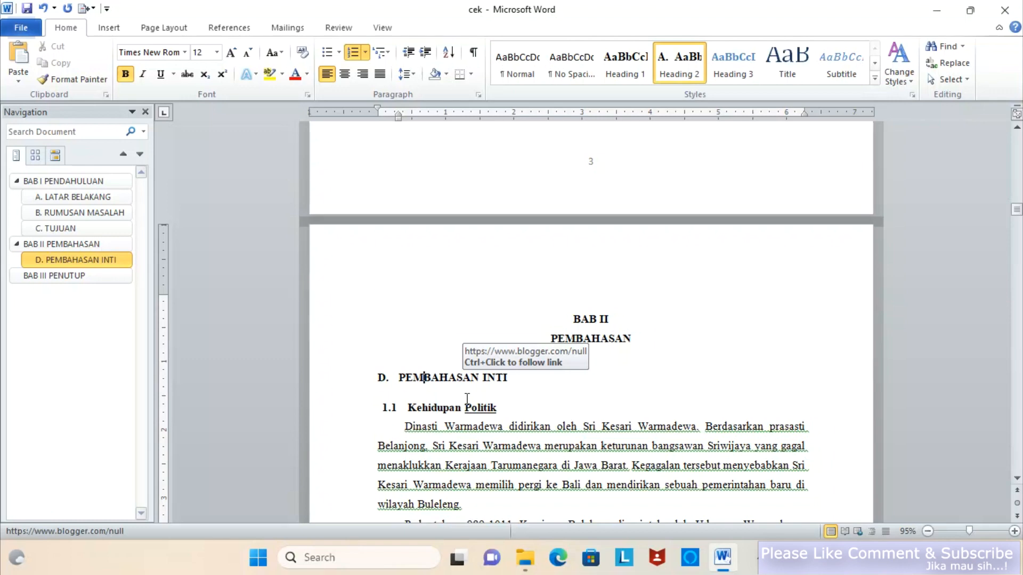
# Try restarting the numbering of the "PEMBAHASAN INTI" subheading at A.
pyautogui.click(382, 379)
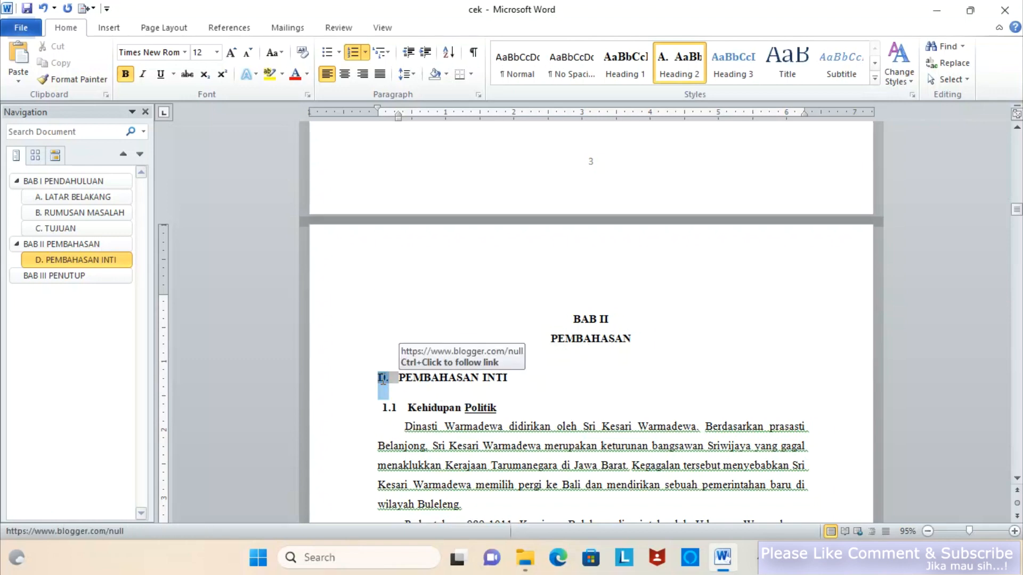
pyautogui.rightClick(382, 379)
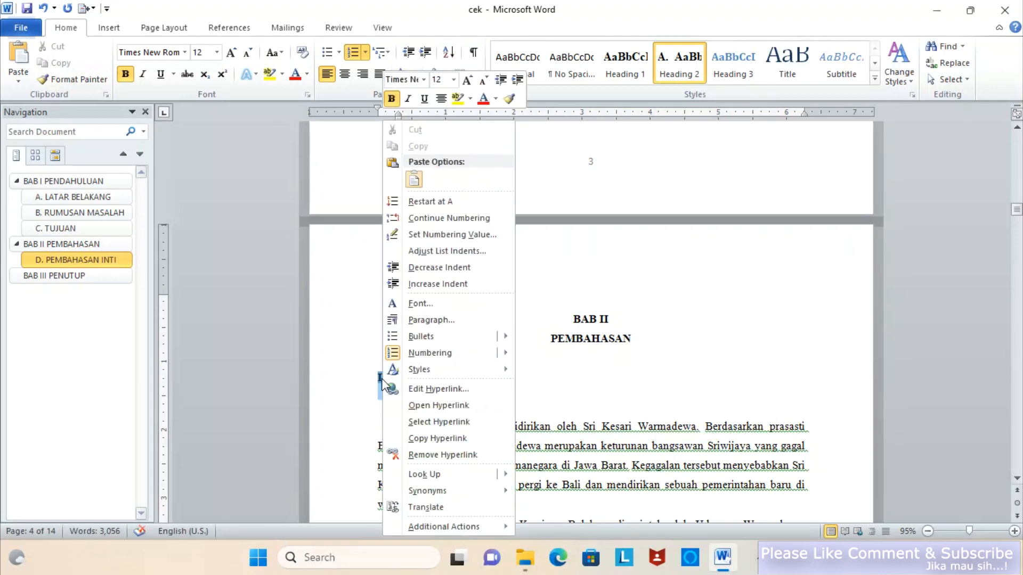
pyautogui.click(431, 201)
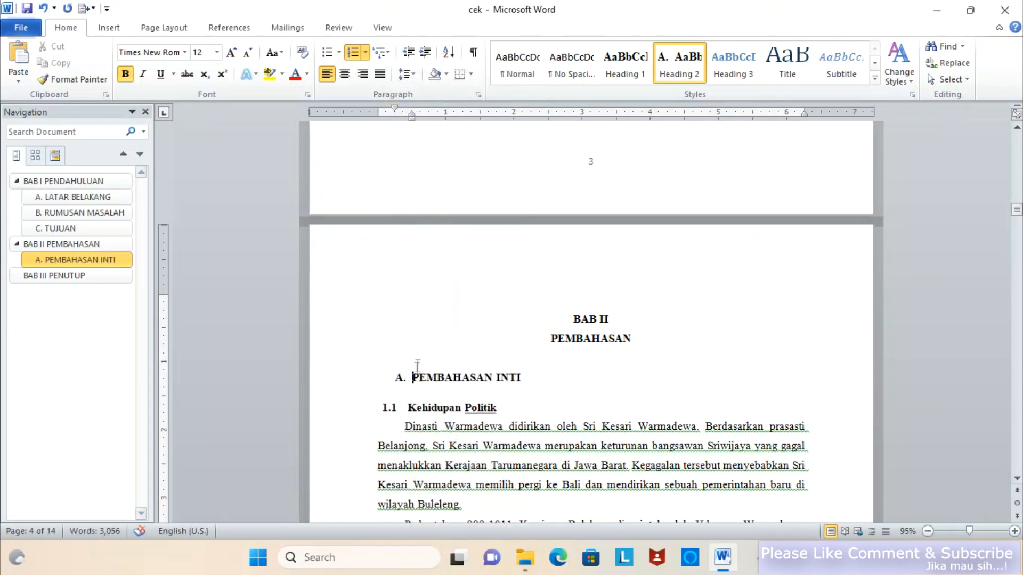
pyautogui.hotkey('ctrl', 'z')
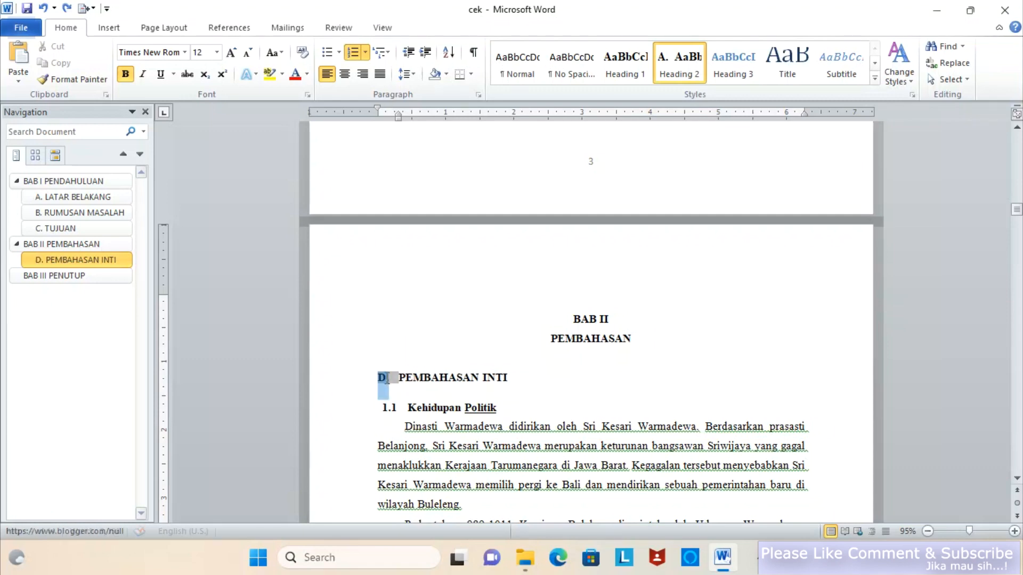
# Set the numbering value of the "PEMBAHASAN INTI" subheading to A as a new list, and align its indents with the other subheadings.
pyautogui.rightClick(387, 380)
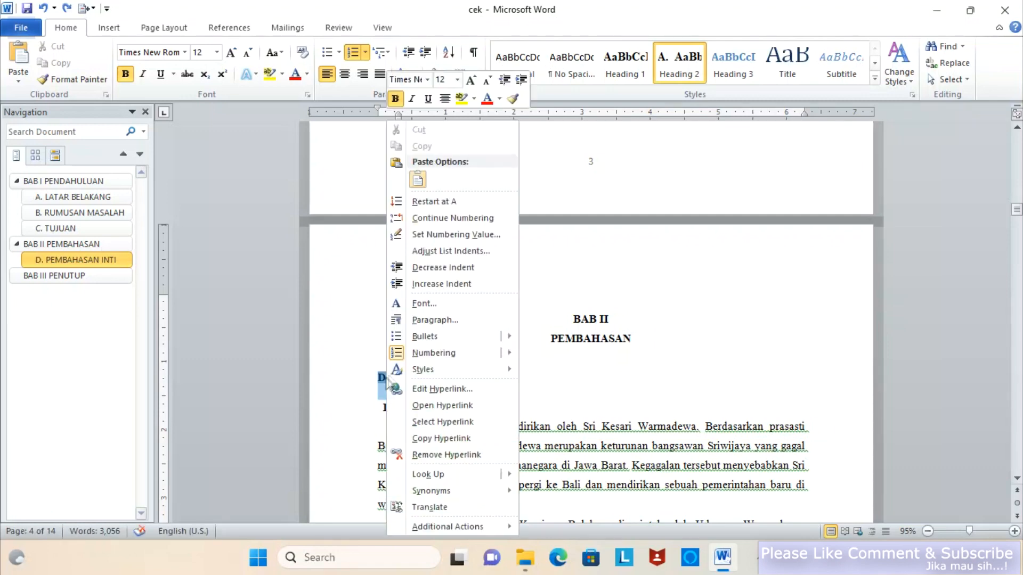
pyautogui.click(451, 235)
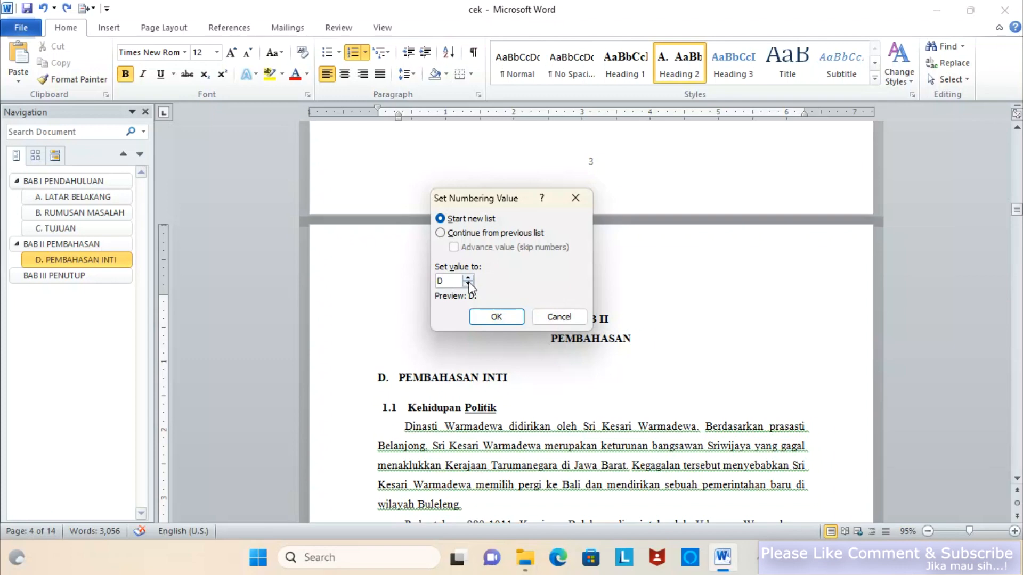
pyautogui.click(498, 317)
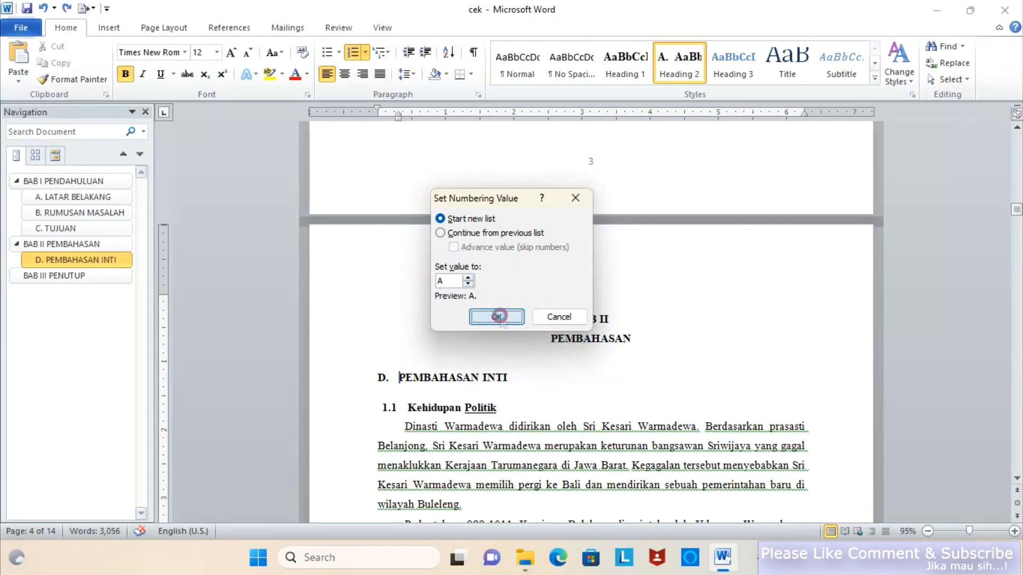
pyautogui.click(452, 317)
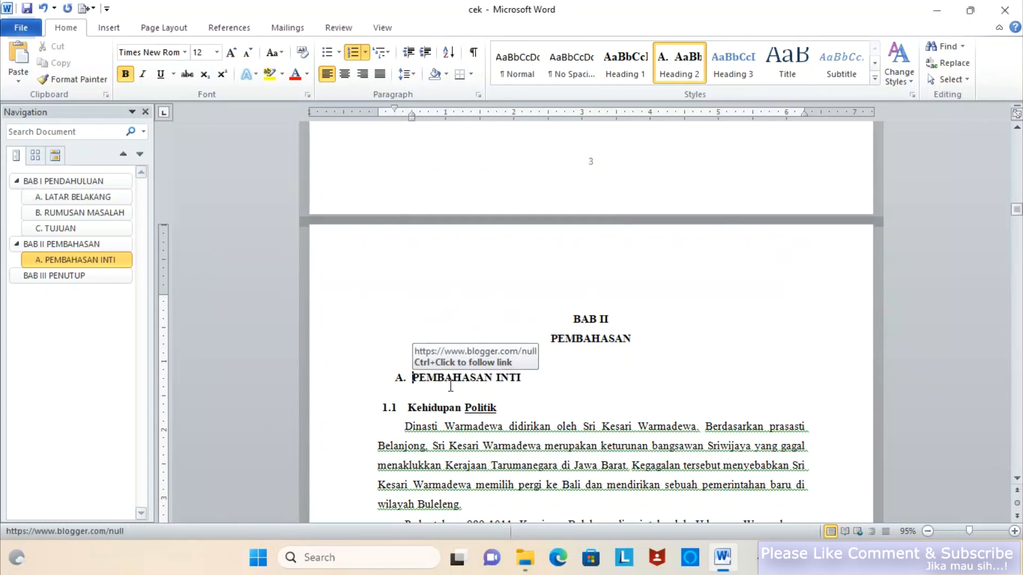
pyautogui.moveTo(394, 114)
pyautogui.mouseDown()
pyautogui.moveTo(378, 113)
pyautogui.moveTo(412, 115)
pyautogui.moveTo(398, 114)
pyautogui.mouseUp()
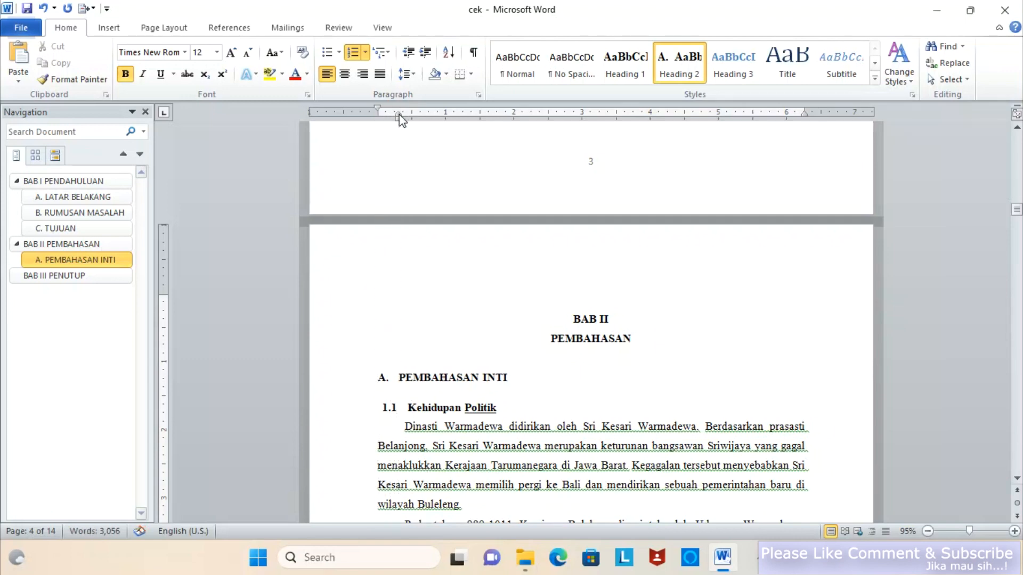
# Switch to the ISI document and try applying Heading 2 to its manually lettered "A. PEMBAHASAN INTI" subheading.
pyautogui.moveTo(737, 553)
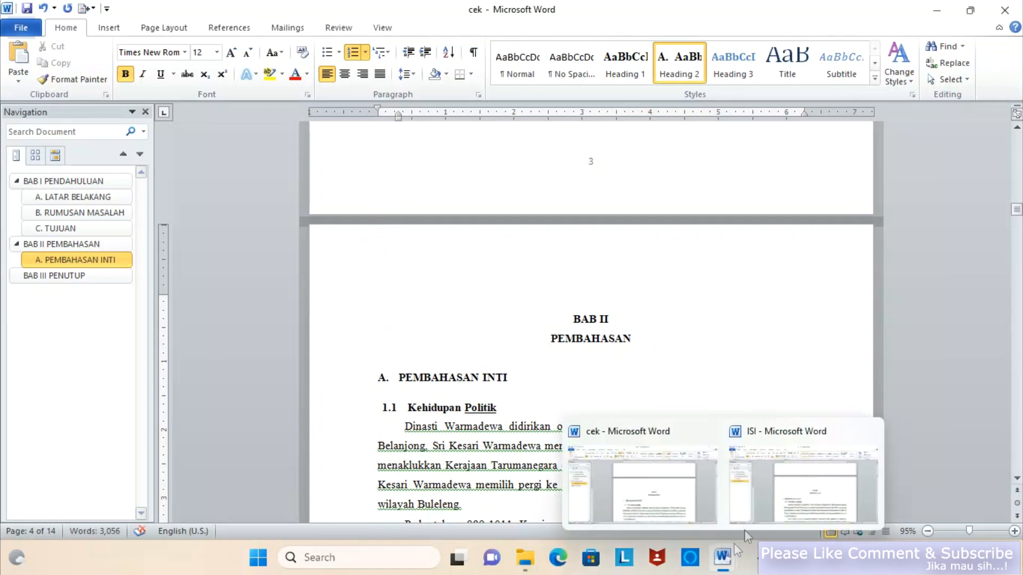
pyautogui.click(802, 479)
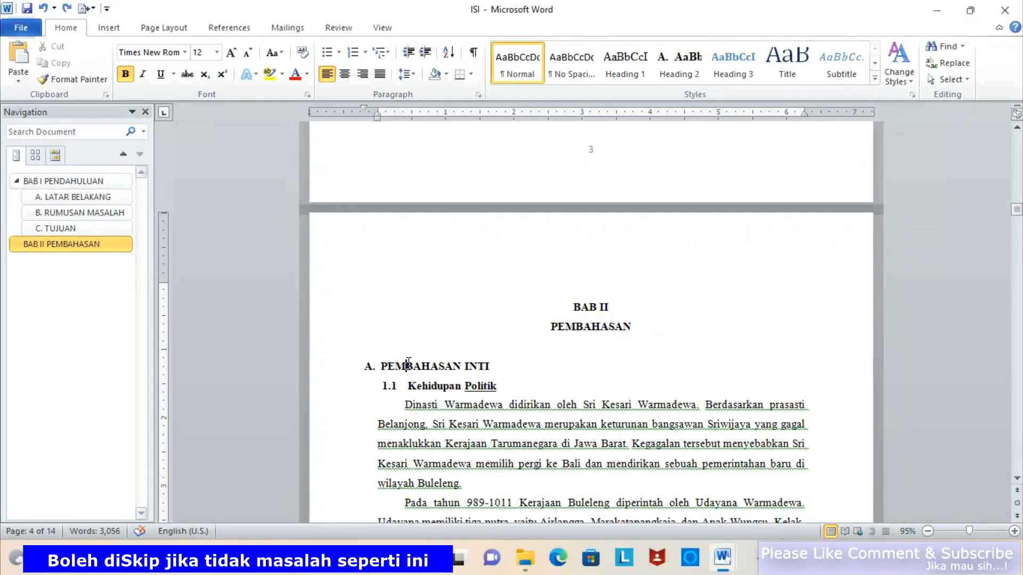
pyautogui.click(668, 77)
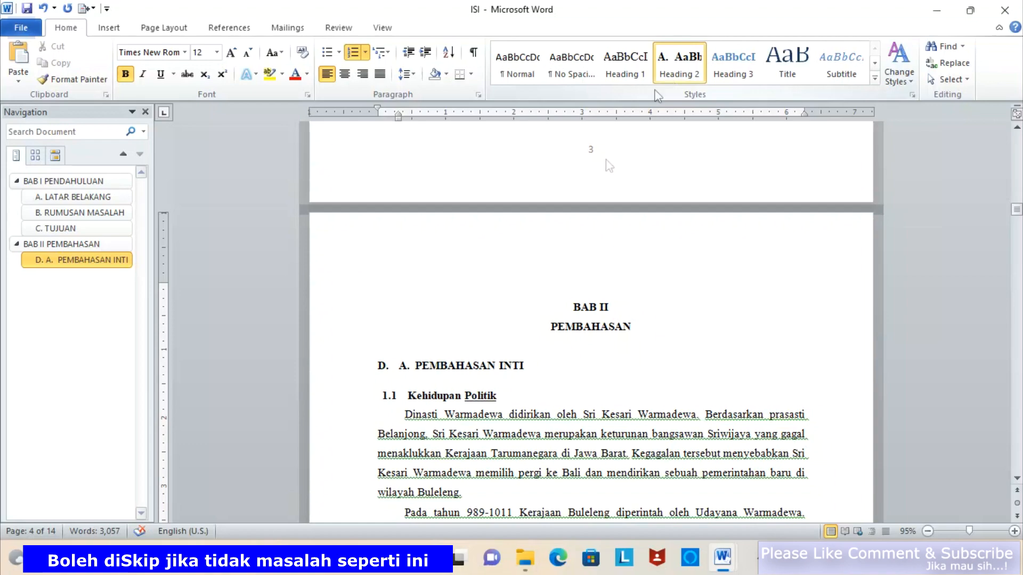
pyautogui.moveTo(519, 364); pyautogui.dragTo(401, 366)
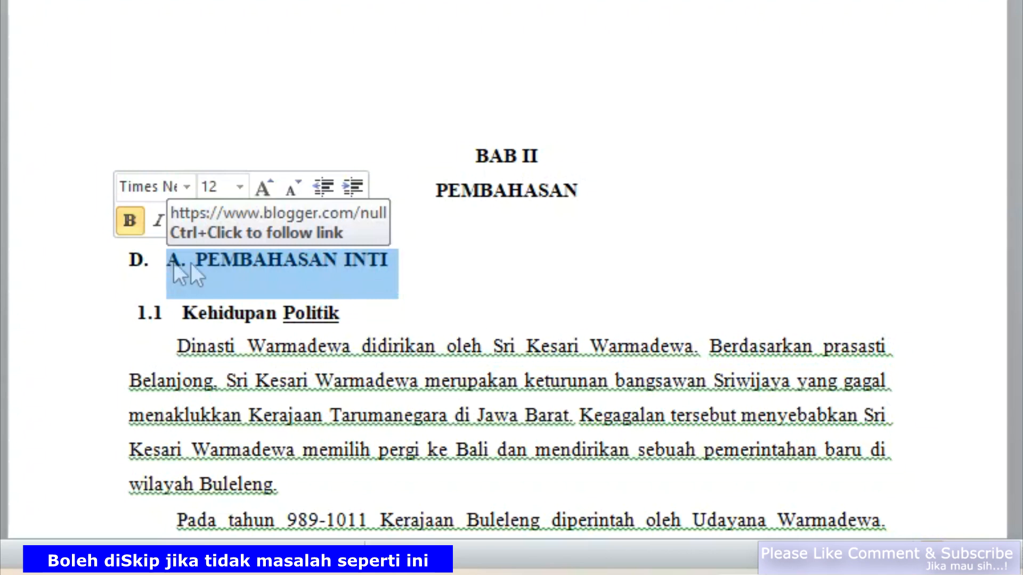
pyautogui.click(252, 267)
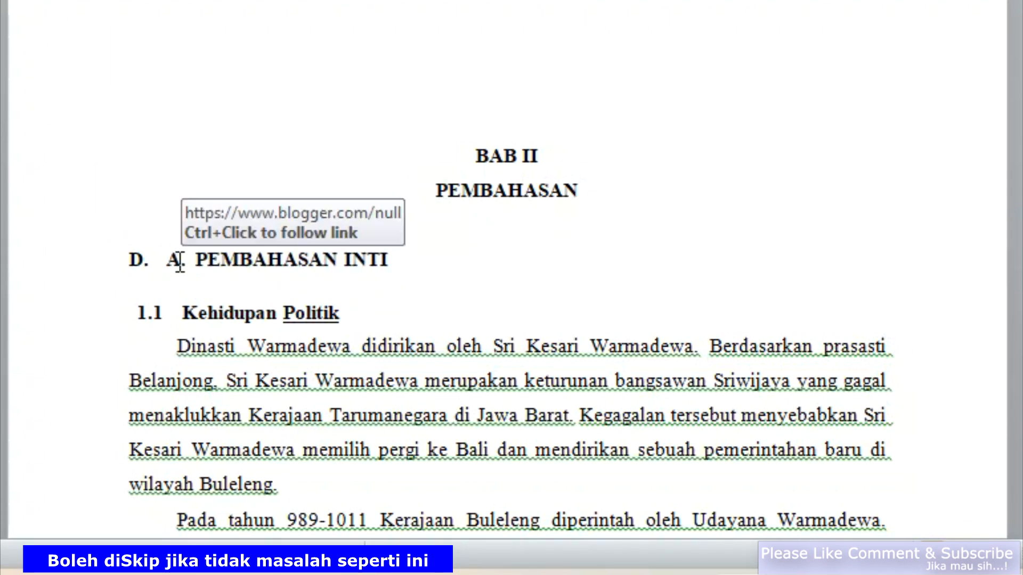
pyautogui.click(180, 261)
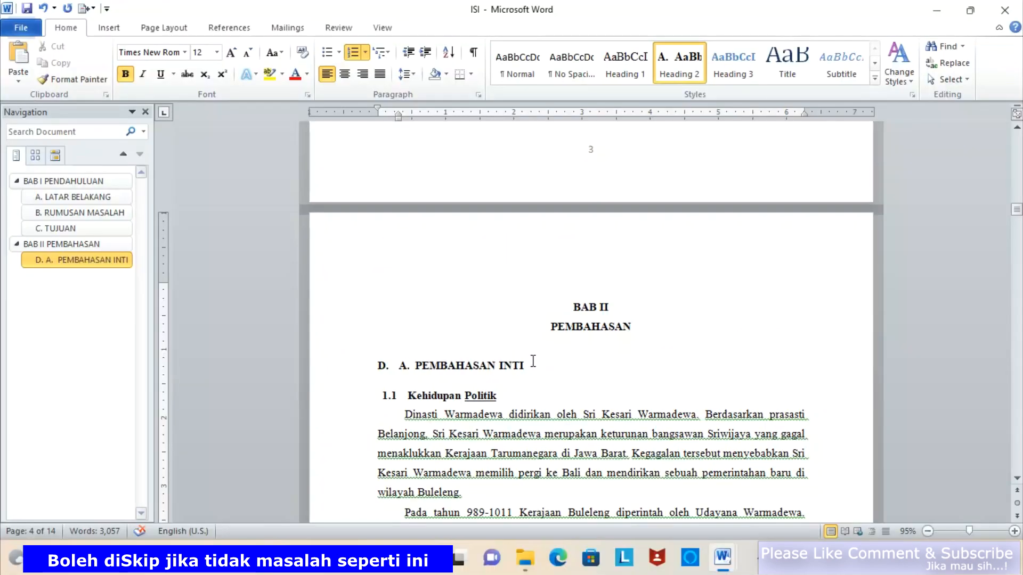
pyautogui.hotkey('ctrl', 'z')
# Replace the manually entered "A." before "PEMBAHASAN INTI" with automatic A., B., C. numbering.
pyautogui.click(400, 386)
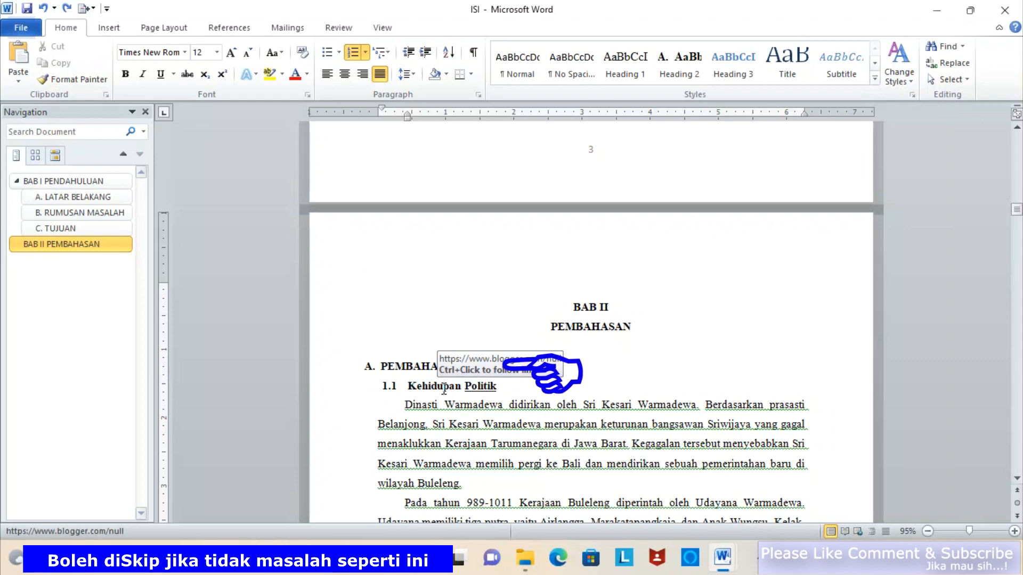
pyautogui.click(440, 364)
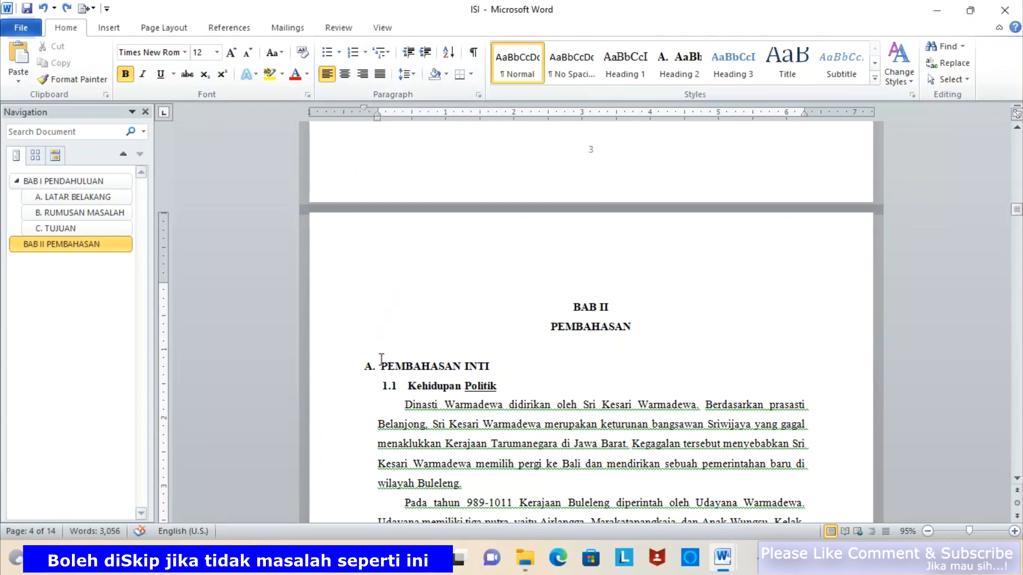
pyautogui.press('BackSpace')
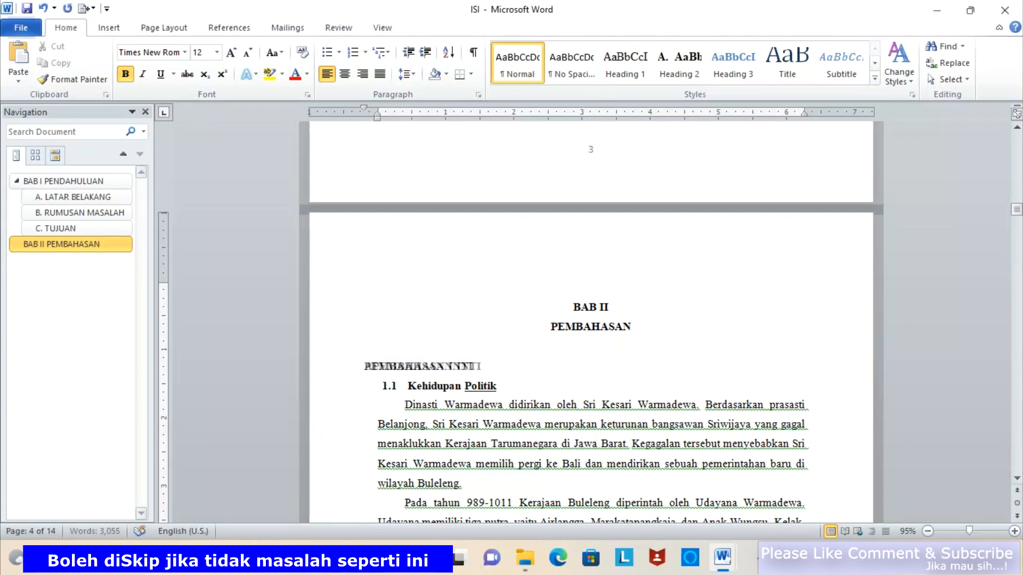
pyautogui.click(365, 52)
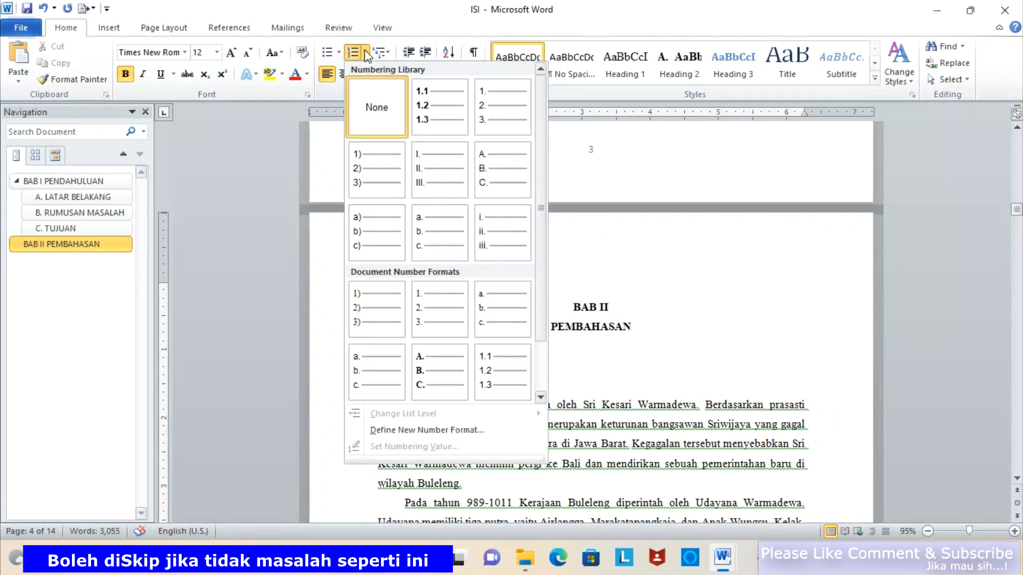
pyautogui.click(495, 174)
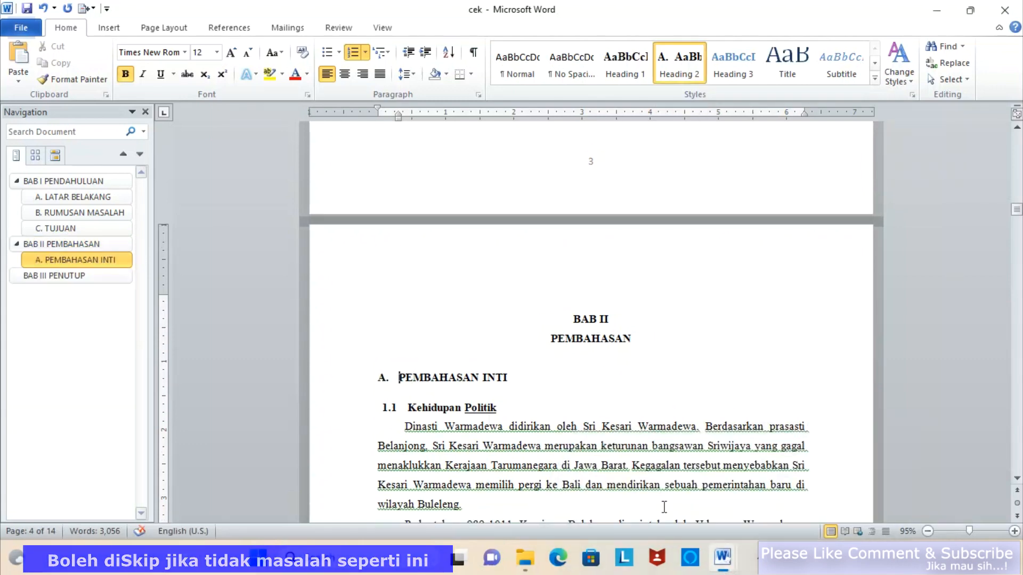
# Restart the numbering of "PEMBAHASAN INTI" at A in the ISI document, and return to the cek document.
pyautogui.moveTo(724, 558)
pyautogui.click(803, 486)
pyautogui.rightClick(382, 366)
pyautogui.click(435, 202)
pyautogui.click(427, 366)
pyautogui.click(642, 480)
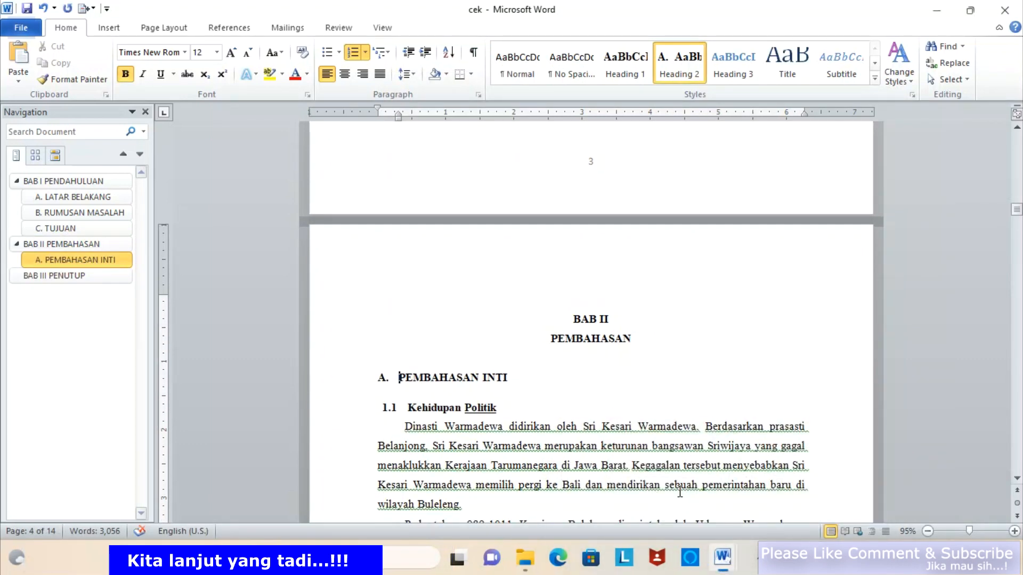
# Make the "INFORMASI TAMBAHAN" subheading a Heading 2 numbered B., and move its indents back in line with the other subheadings.
pyautogui.moveTo(1017, 212); pyautogui.dragTo(958, 291)
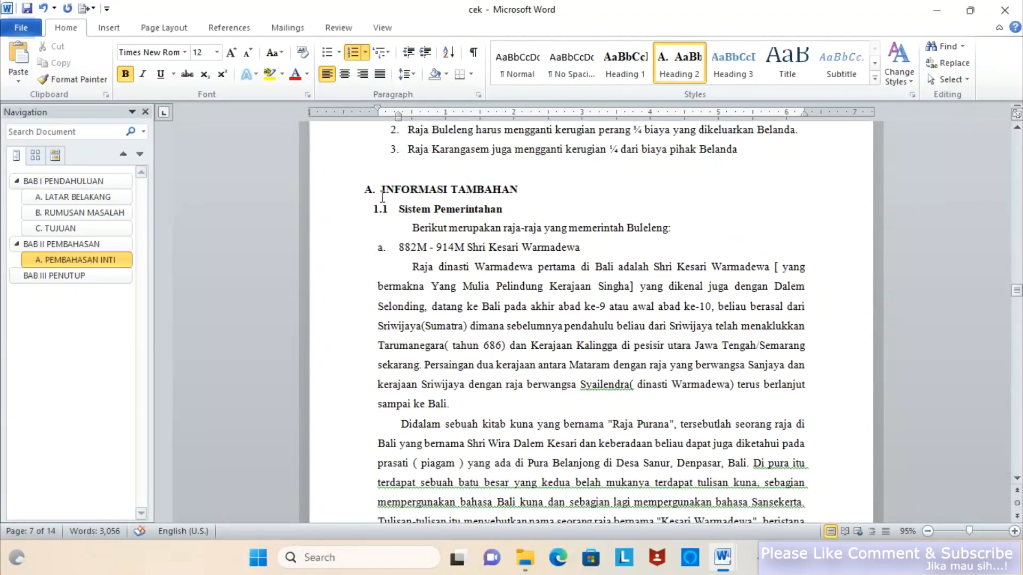
pyautogui.click(383, 194)
pyautogui.press('BackSpace')
pyautogui.write('B.')
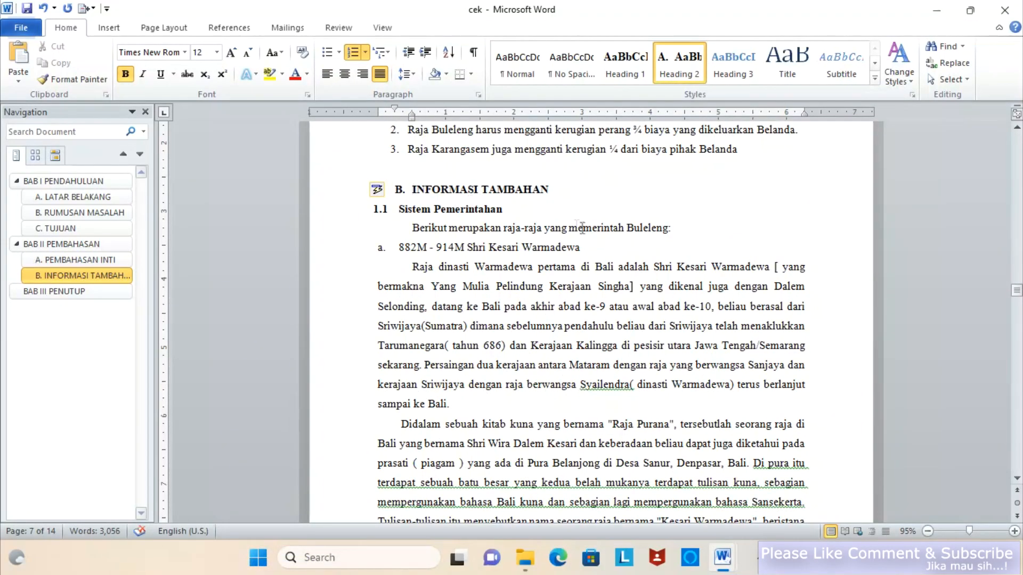
pyautogui.moveTo(394, 112)
pyautogui.mouseDown()
pyautogui.moveTo(377, 112)
pyautogui.moveTo(403, 116)
pyautogui.mouseUp()
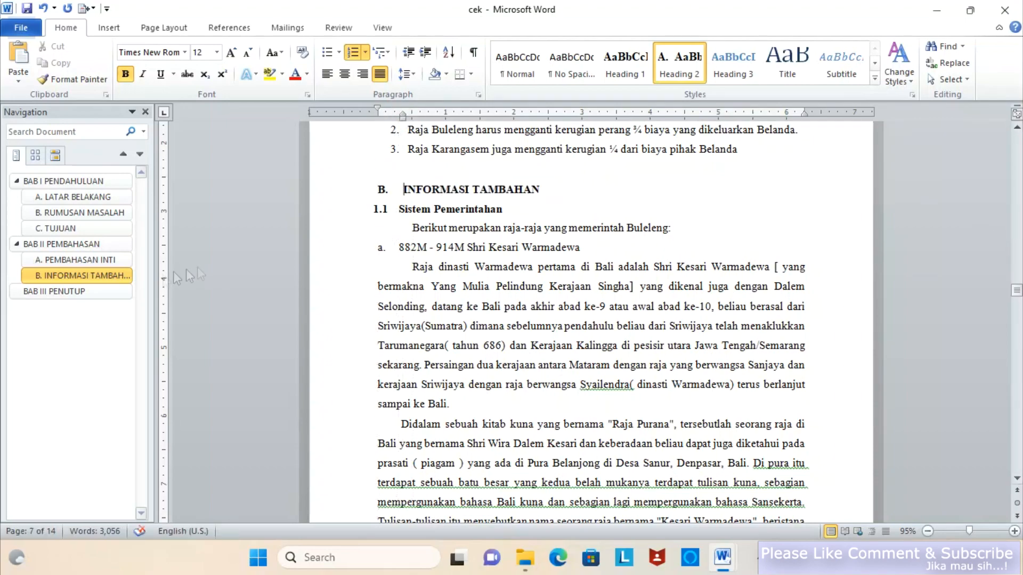
# Apply Heading 2 to the "KESIMPULAN" subheading under BAB III.
pyautogui.moveTo(1018, 292); pyautogui.dragTo(1018, 406)
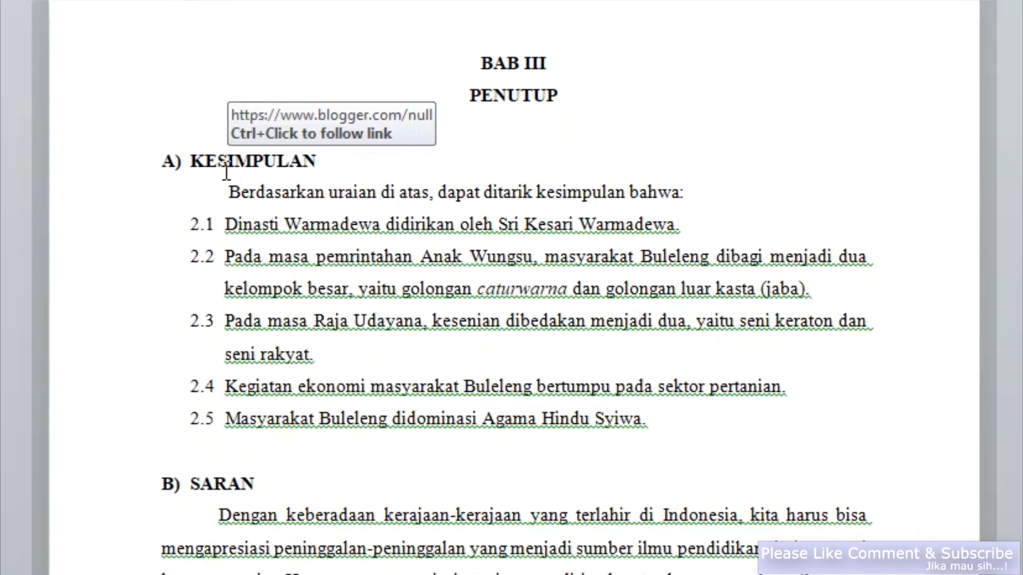
pyautogui.click(206, 151)
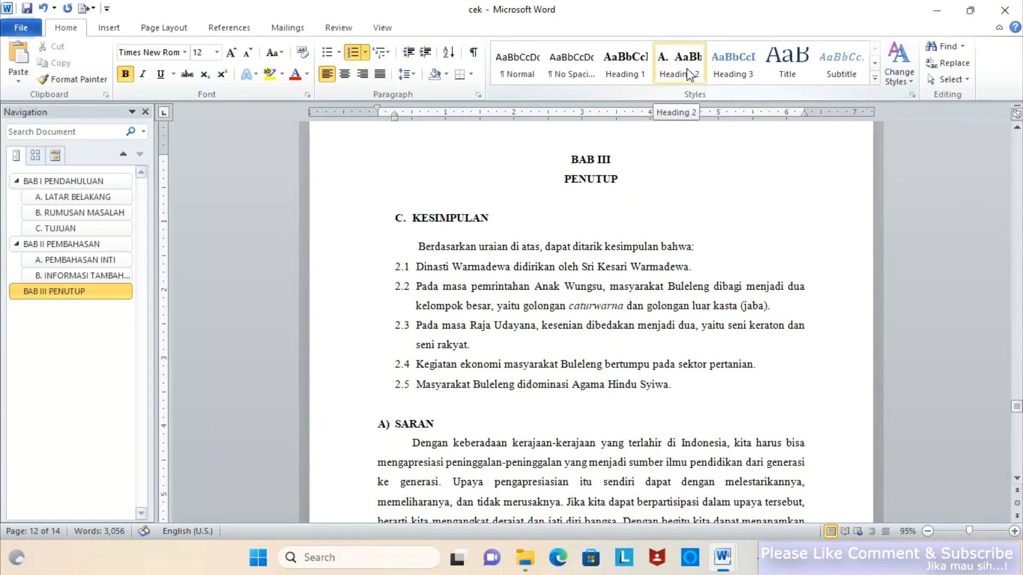
pyautogui.click(688, 73)
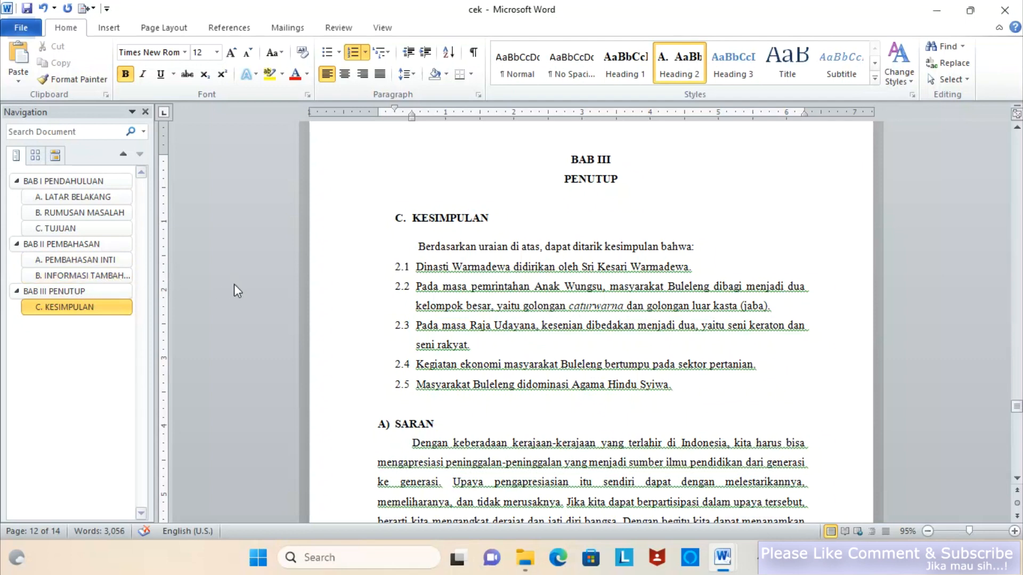
# Replace the automatic letter before "KESIMPULAN" with "A)" and move its indents back to the page margin.
pyautogui.press('BackSpace')
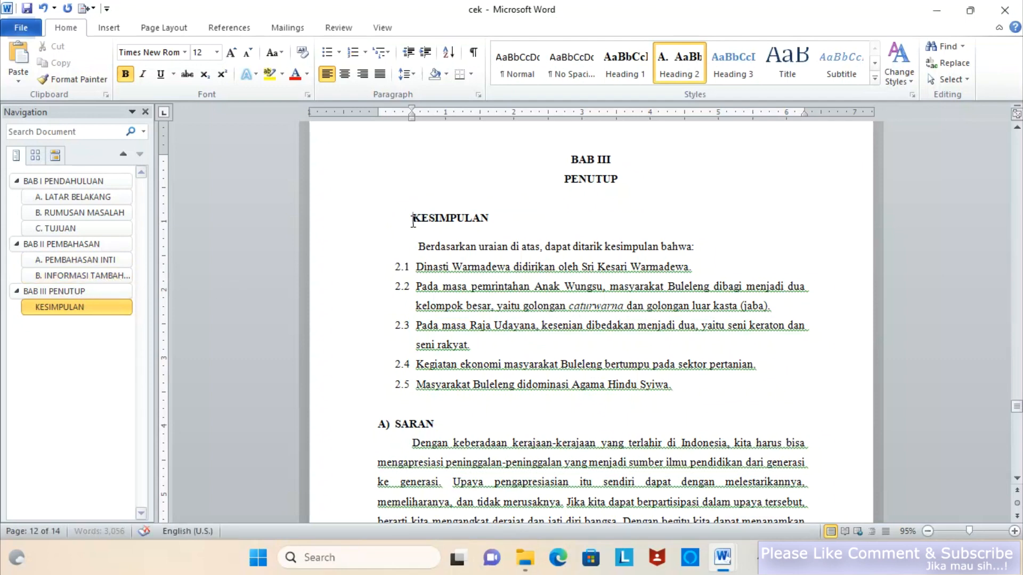
pyautogui.write('A')
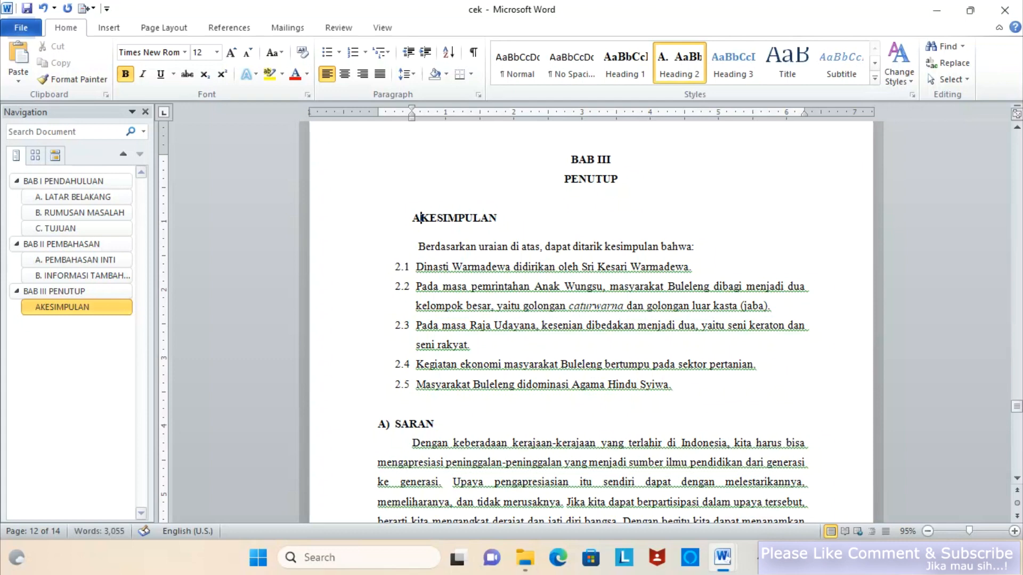
pyautogui.write(')')
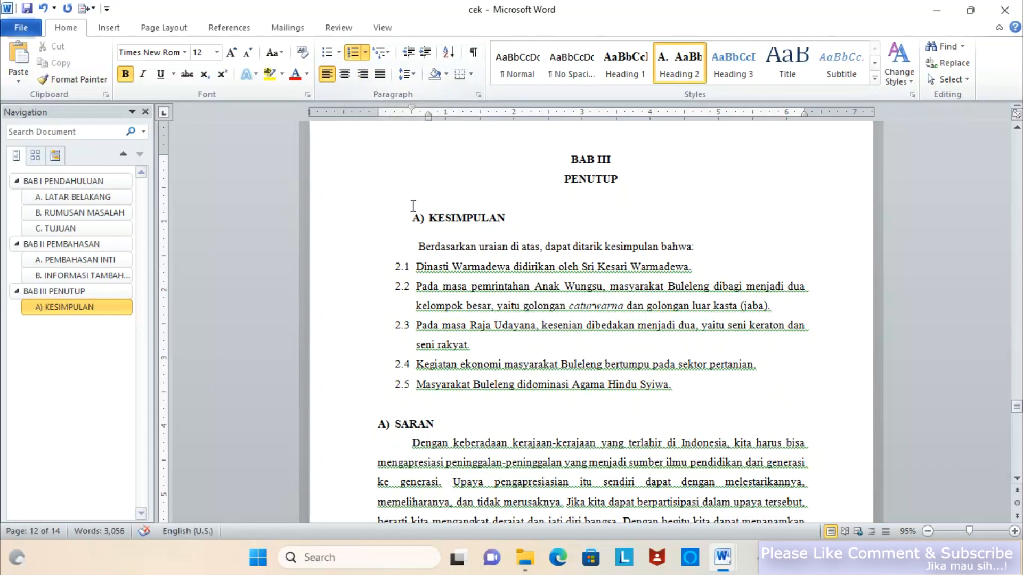
pyautogui.moveTo(412, 110)
pyautogui.mouseDown()
pyautogui.moveTo(378, 111)
pyautogui.moveTo(394, 116)
pyautogui.mouseUp()
# Make the "SARAN" subheading a Heading 2 lettered "B)" and move its indents in line with "KESIMPULAN".
pyautogui.click(396, 424)
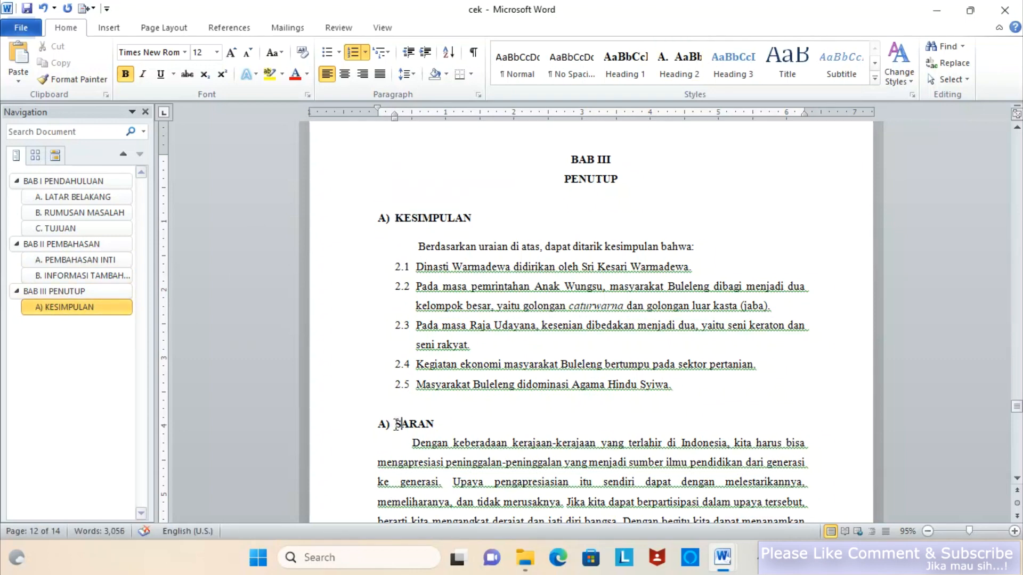
pyautogui.rightClick(680, 59)
pyautogui.click(679, 59)
pyautogui.click(415, 424)
pyautogui.press('BackSpace')
pyautogui.write('B)')
pyautogui.moveTo(411, 108)
pyautogui.mouseDown()
pyautogui.moveTo(378, 108)
pyautogui.moveTo(398, 114)
pyautogui.mouseUp()
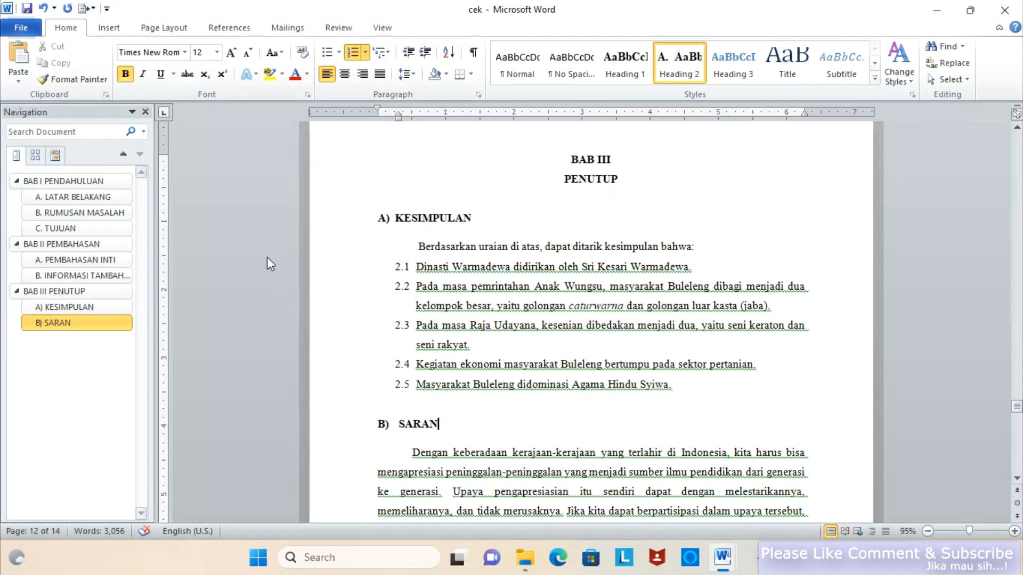
# Update the Heading 3 style to match item 1.1 under "RUMUSAN MASALAH" in BAB I.
pyautogui.click(46, 183)
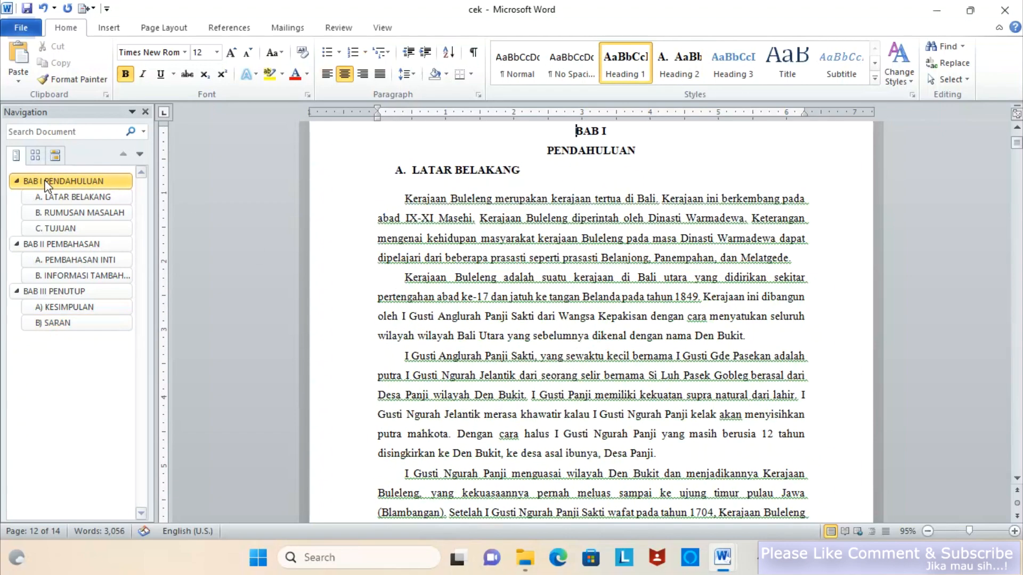
pyautogui.moveTo(1017, 142); pyautogui.dragTo(1017, 187)
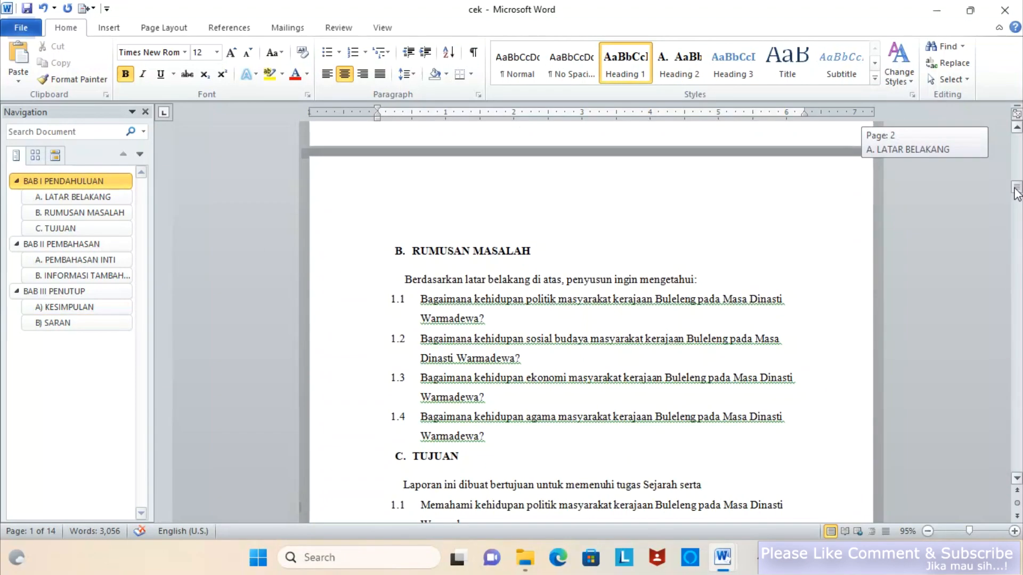
pyautogui.click(421, 299)
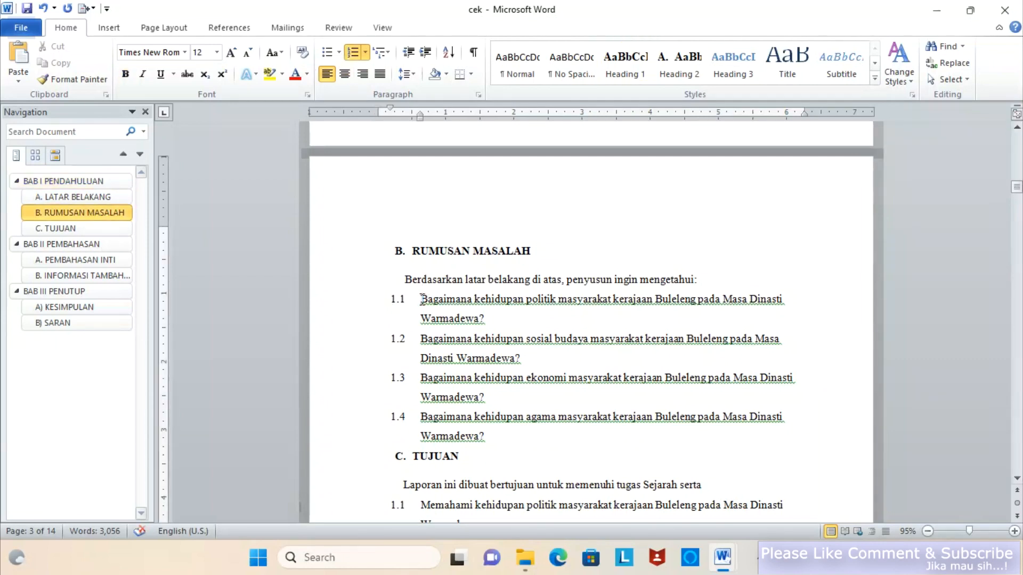
pyautogui.rightClick(720, 73)
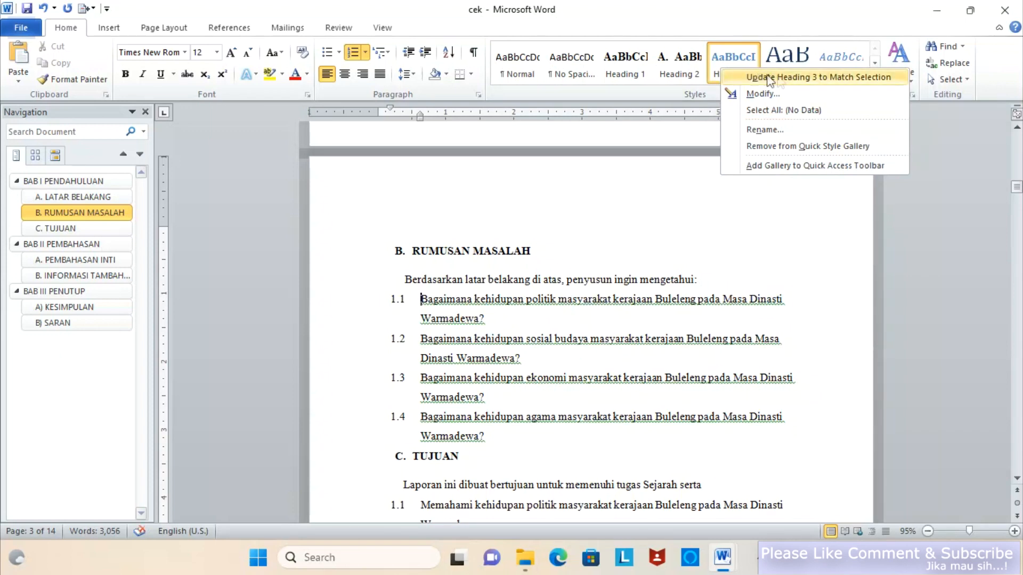
pyautogui.click(789, 81)
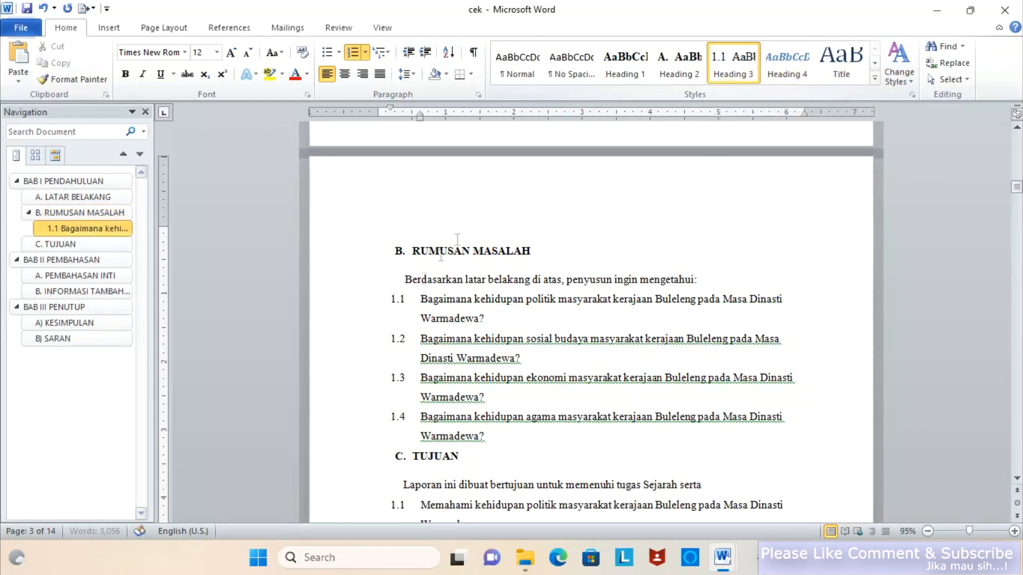
# Apply Heading 3 to items 1.2, 1.3 and 1.4 under "RUMUSAN MASALAH".
pyautogui.click(426, 337)
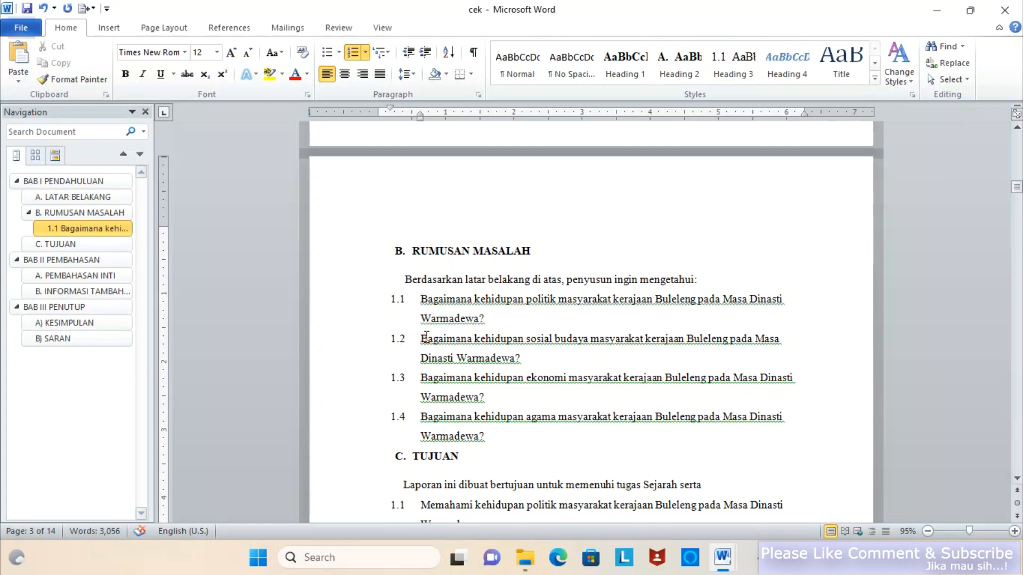
pyautogui.click(716, 74)
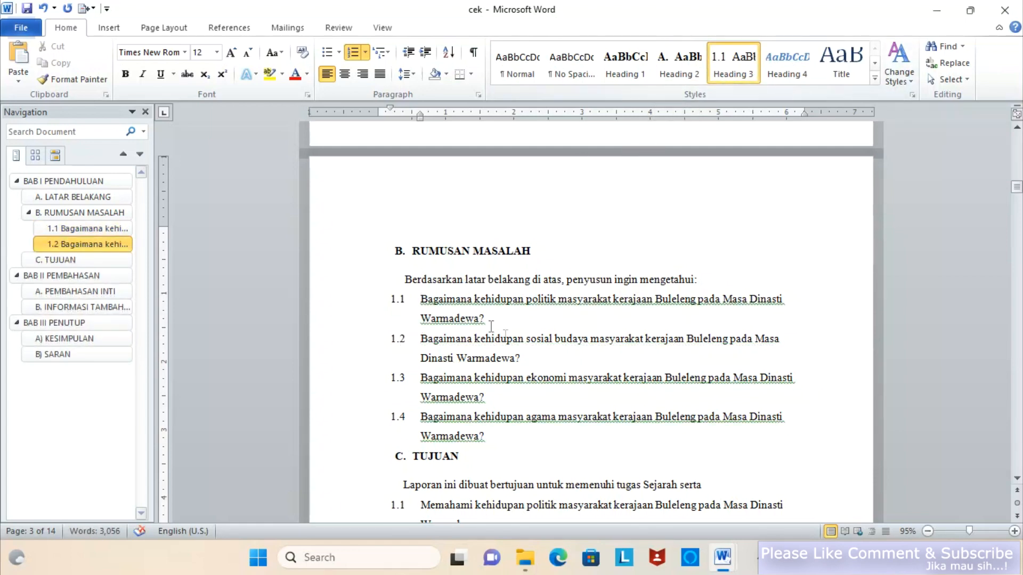
pyautogui.click(524, 383)
pyautogui.hotkey('ctrl', 'alt', '3')
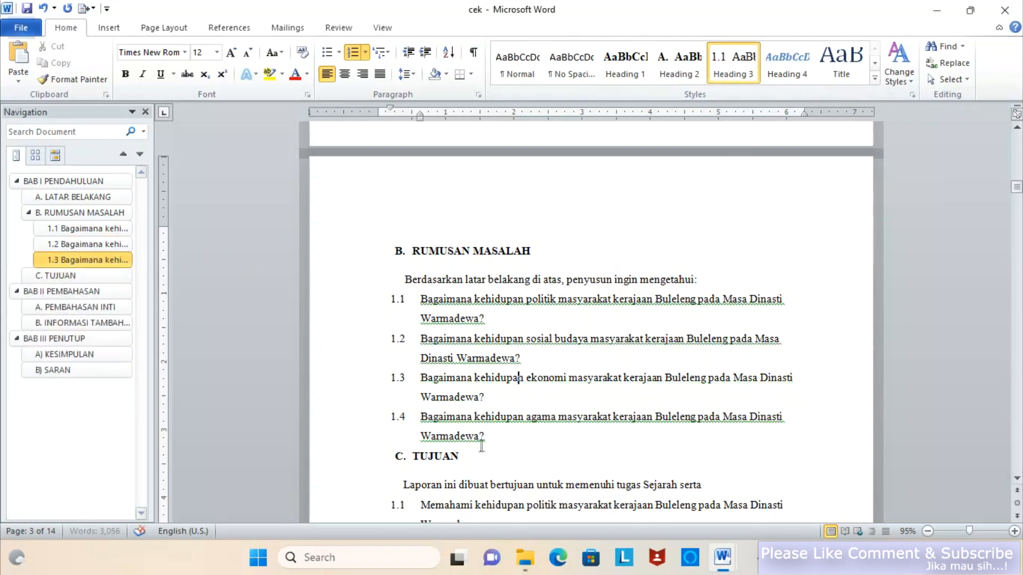
pyautogui.click(486, 435)
pyautogui.click(726, 80)
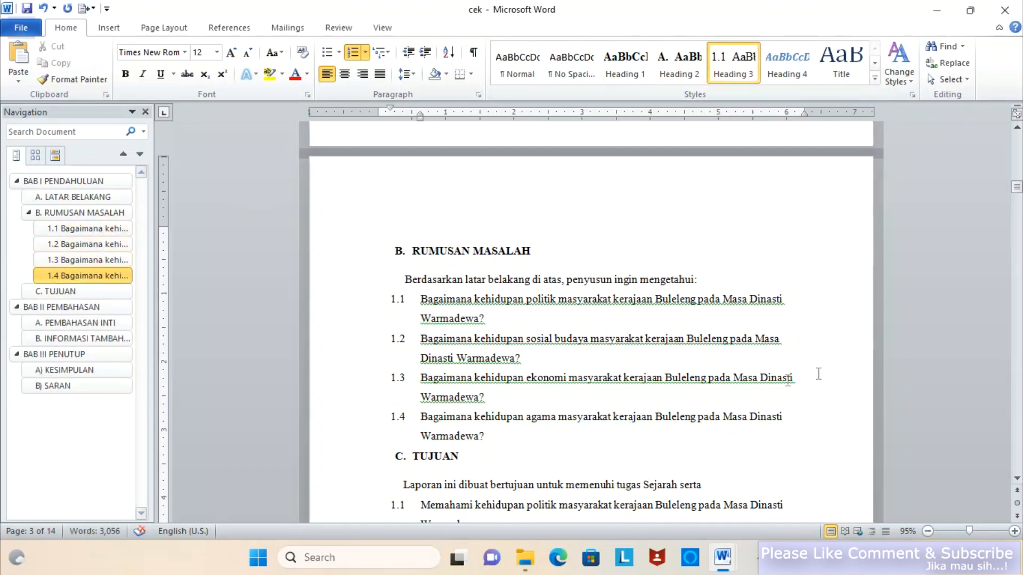
# Update Heading 3 to match "Kehidupan Politik" under "PEMBAHASAN INTI" in BAB II, and shift that subheading's indent slightly back.
pyautogui.moveTo(1017, 203)
pyautogui.mouseDown()
pyautogui.moveTo(1018, 191)
pyautogui.moveTo(1010, 241)
pyautogui.moveTo(1019, 216)
pyautogui.mouseUp()
pyautogui.click(465, 219)
pyautogui.rightClick(734, 72)
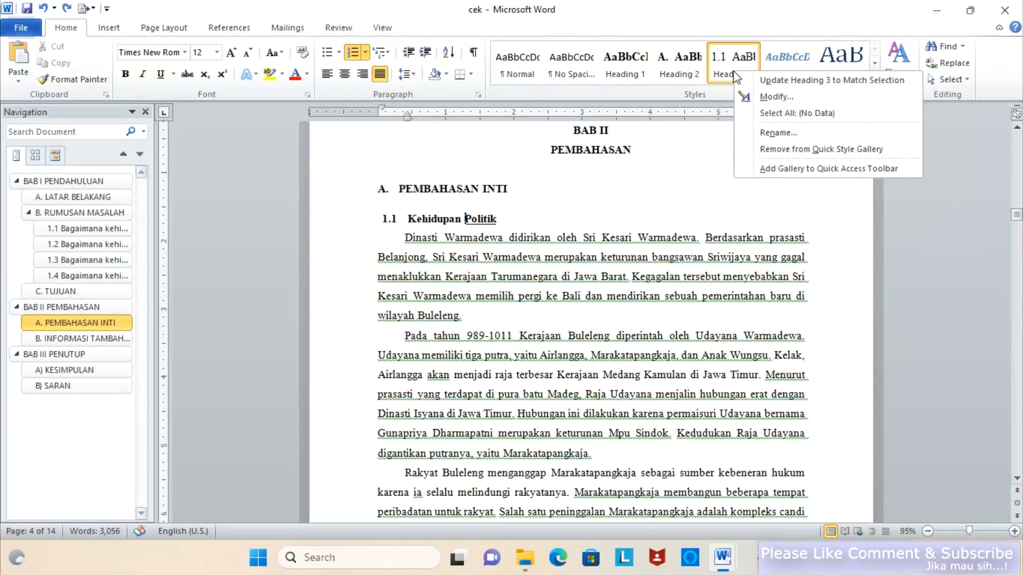
pyautogui.click(735, 63)
pyautogui.moveTo(412, 116); pyautogui.dragTo(403, 116)
# Apply Heading 3 to the remaining "PEMBAHASAN INTI" subheadings, 1.2 through 1.5 "Kemunduran".
pyautogui.click(1017, 479)
pyautogui.click(684, 461)
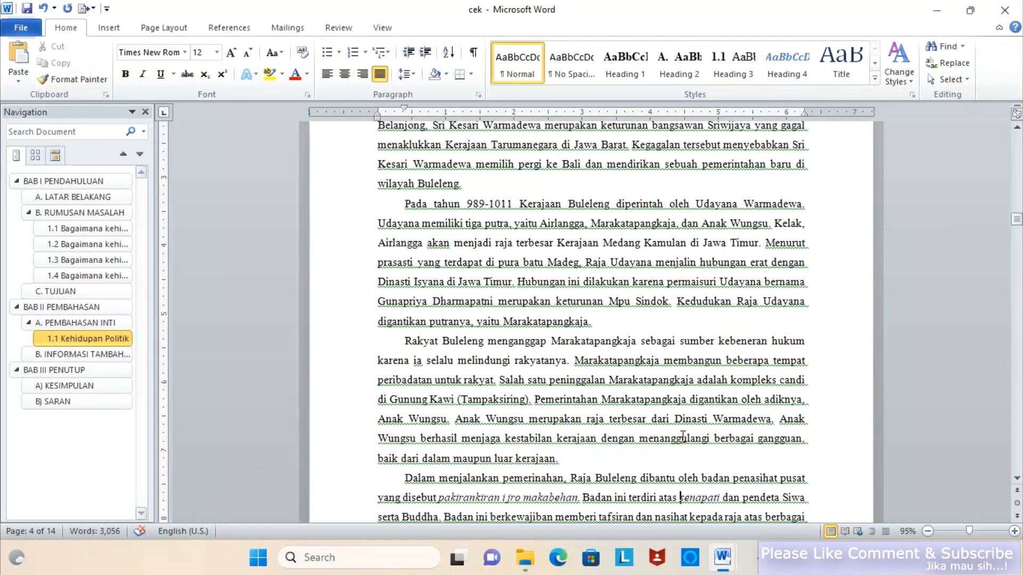
pyautogui.scroll(-6, 683, 437)
pyautogui.click(424, 144)
pyautogui.moveTo(1016, 232); pyautogui.dragTo(1016, 289)
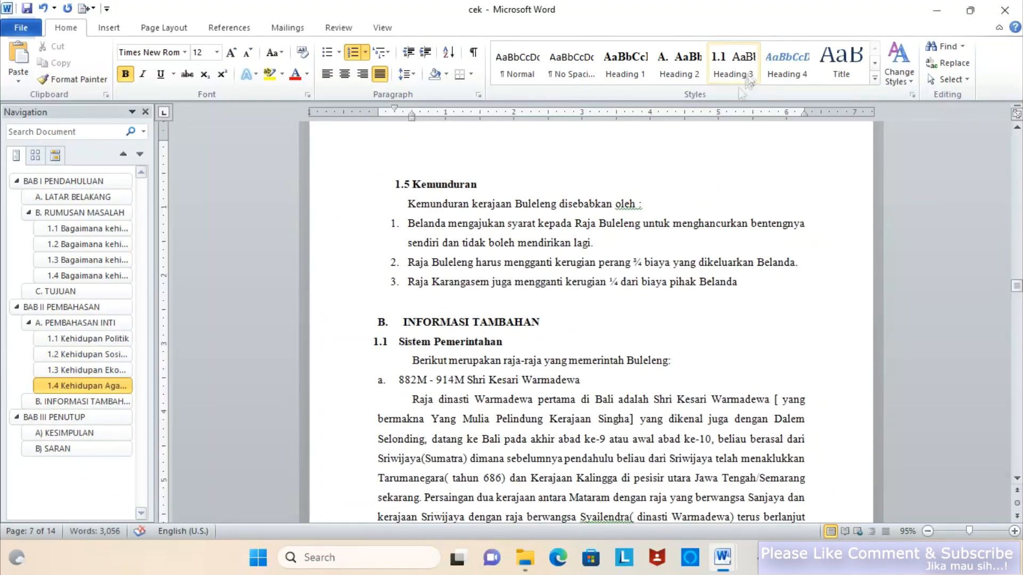
pyautogui.click(733, 69)
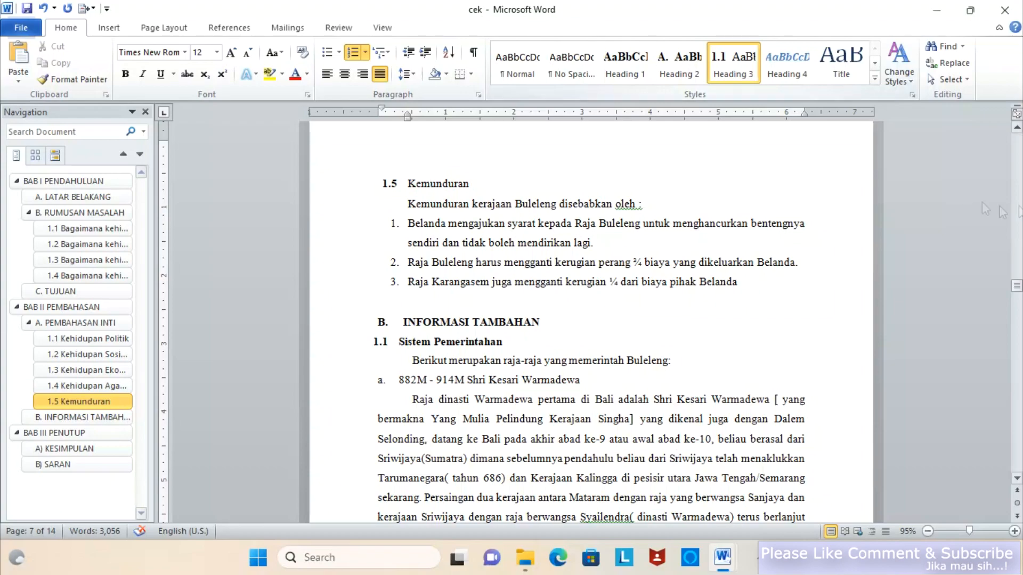
# Apply Heading 3 to the first conclusion item, "Dinasti Warmadewa didirikan oleh Sri Kesari Warmadewa", under "KESIMPULAN" in BAB III.
pyautogui.moveTo(1017, 293); pyautogui.dragTo(1017, 412)
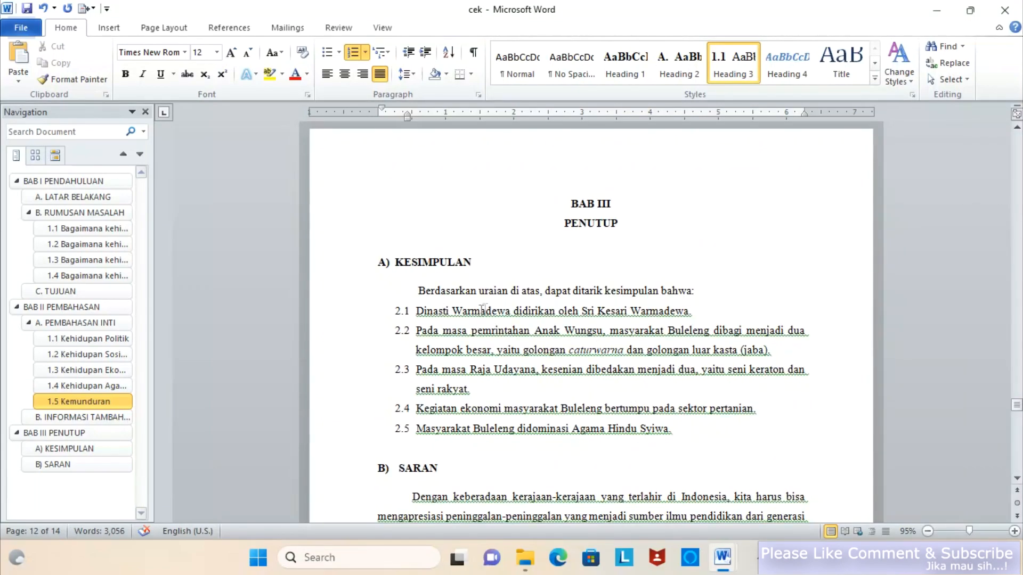
pyautogui.click(405, 310)
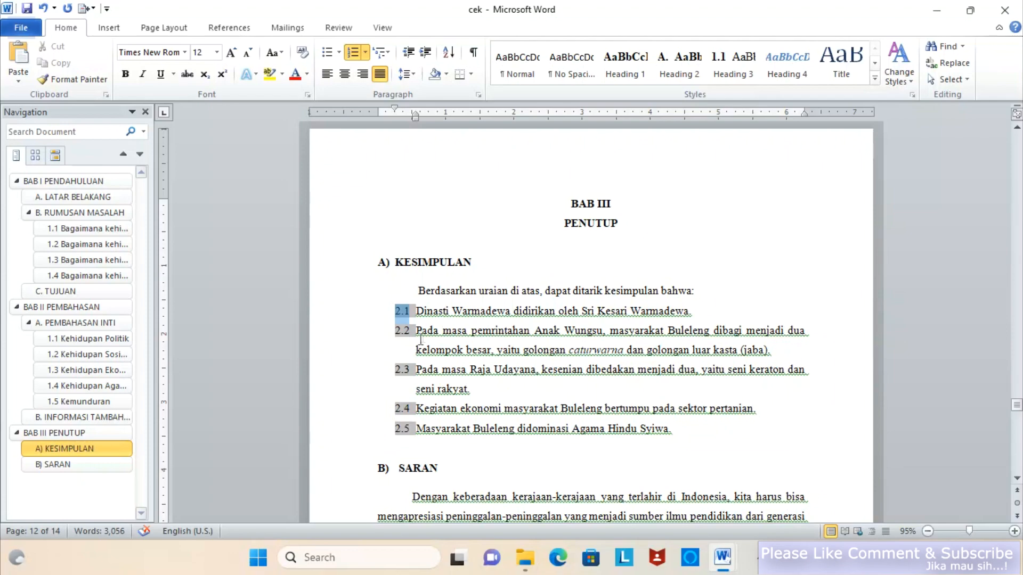
pyautogui.click(450, 300)
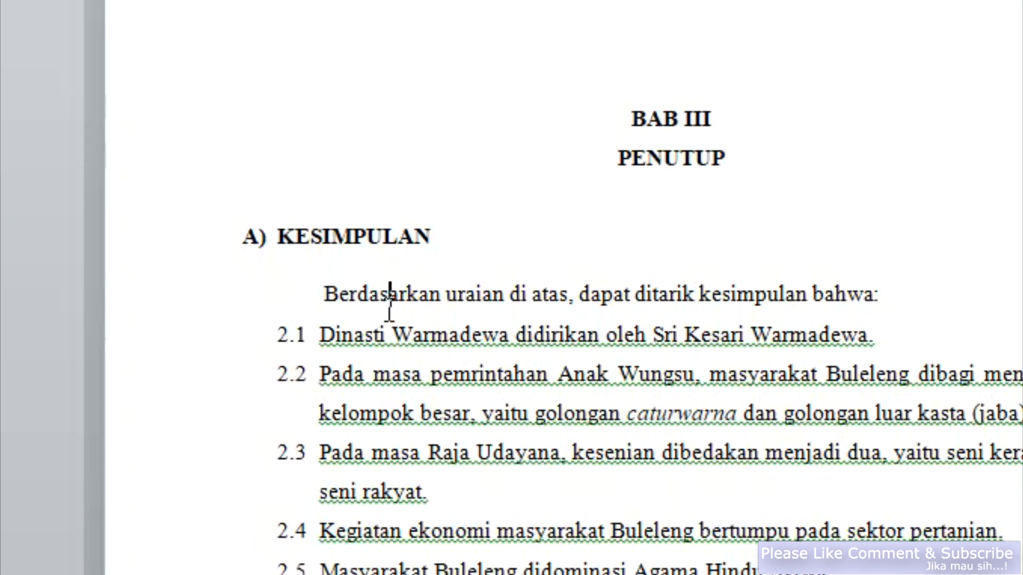
pyautogui.click(319, 335)
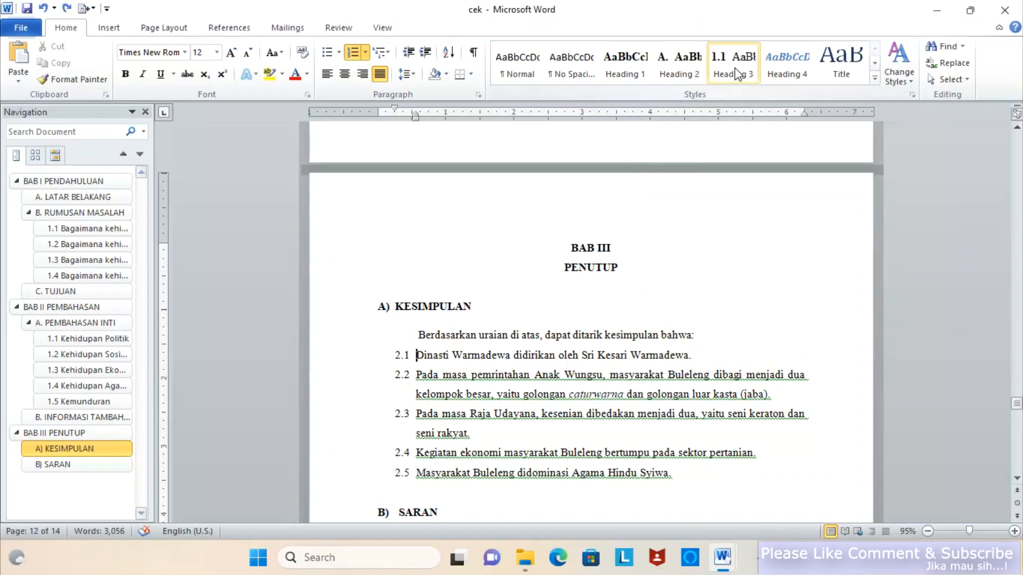
pyautogui.click(734, 68)
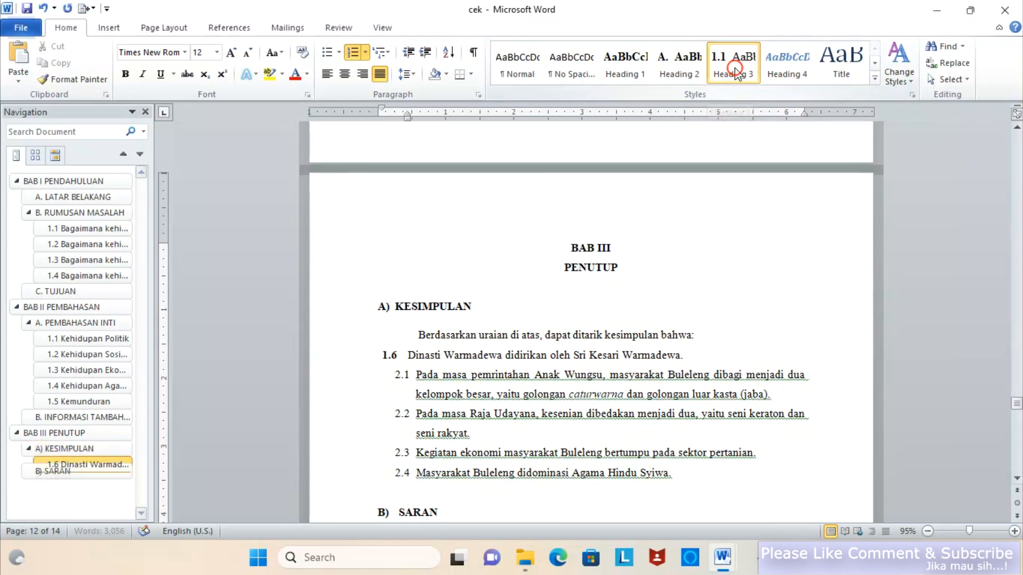
pyautogui.click(390, 355)
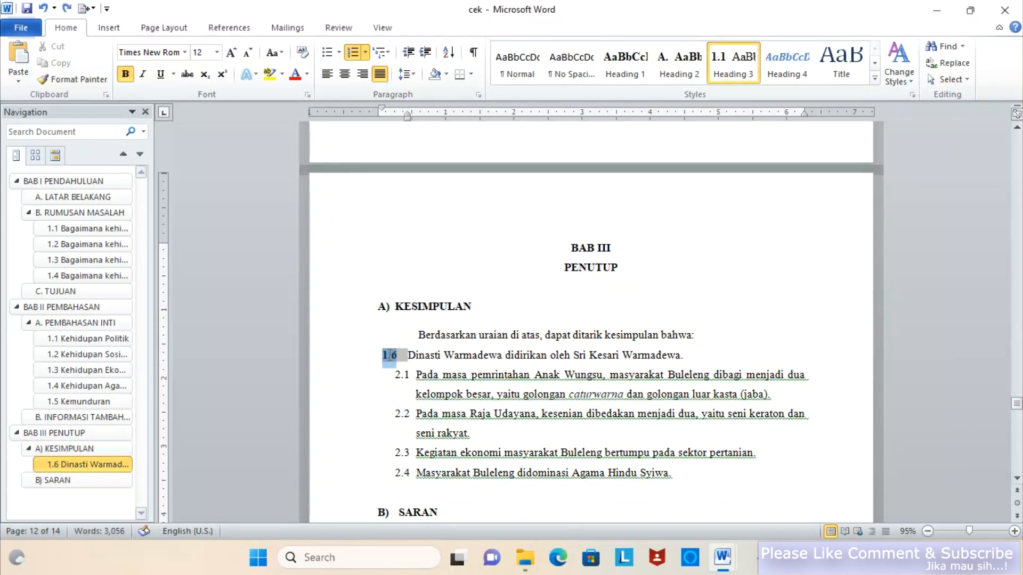
pyautogui.rightClick(390, 355)
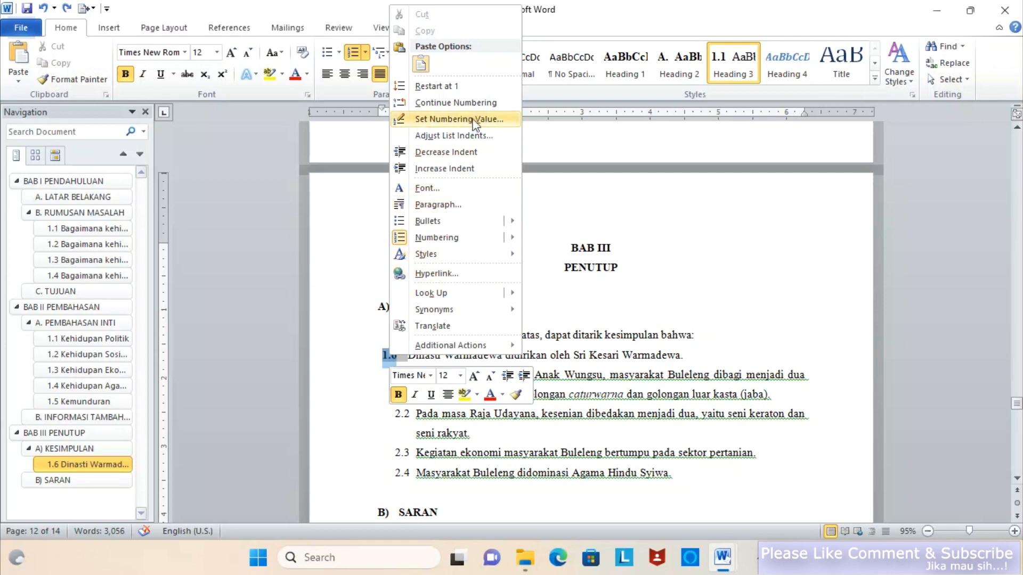
pyautogui.click(449, 120)
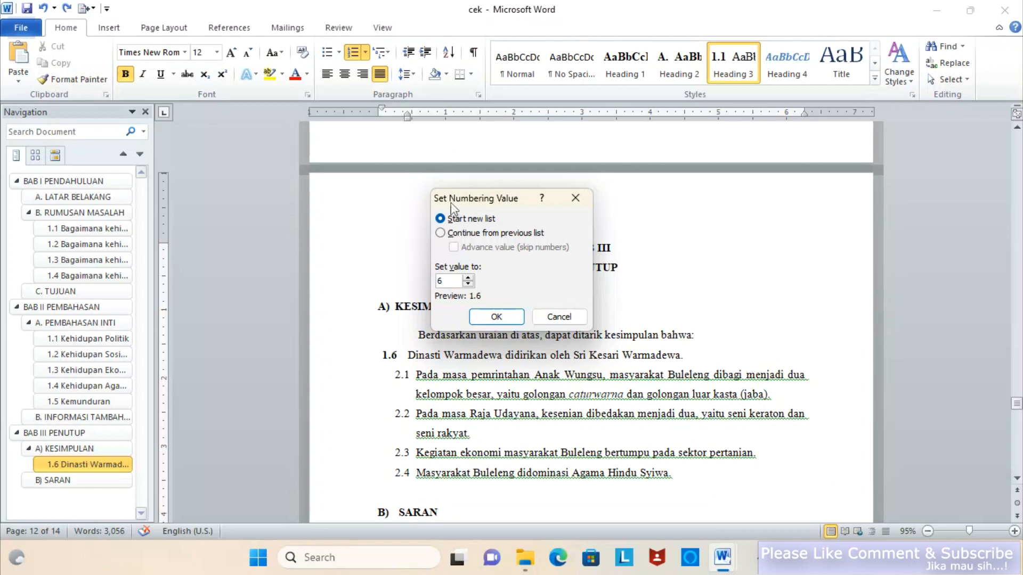
pyautogui.click(440, 233)
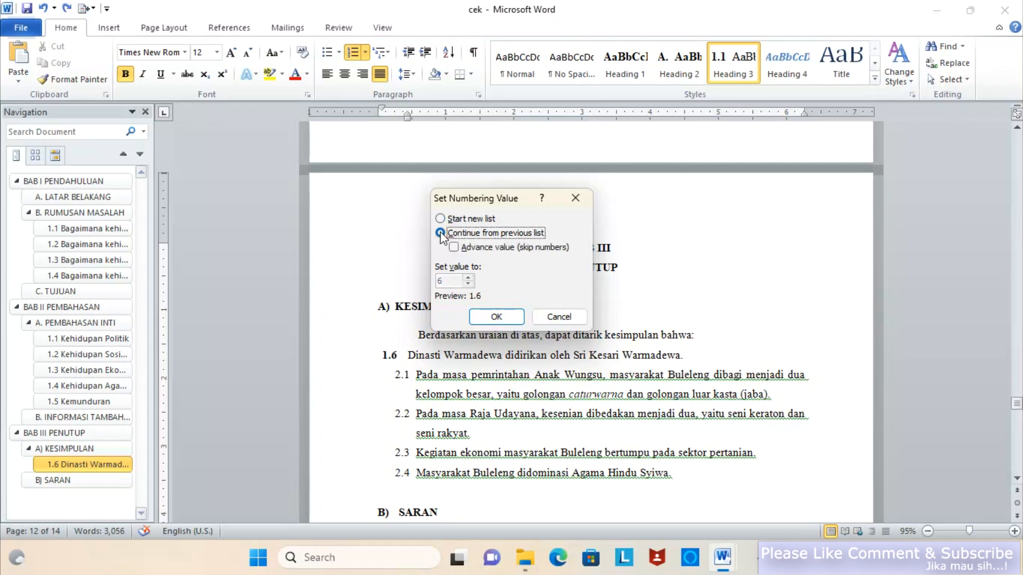
pyautogui.click(453, 248)
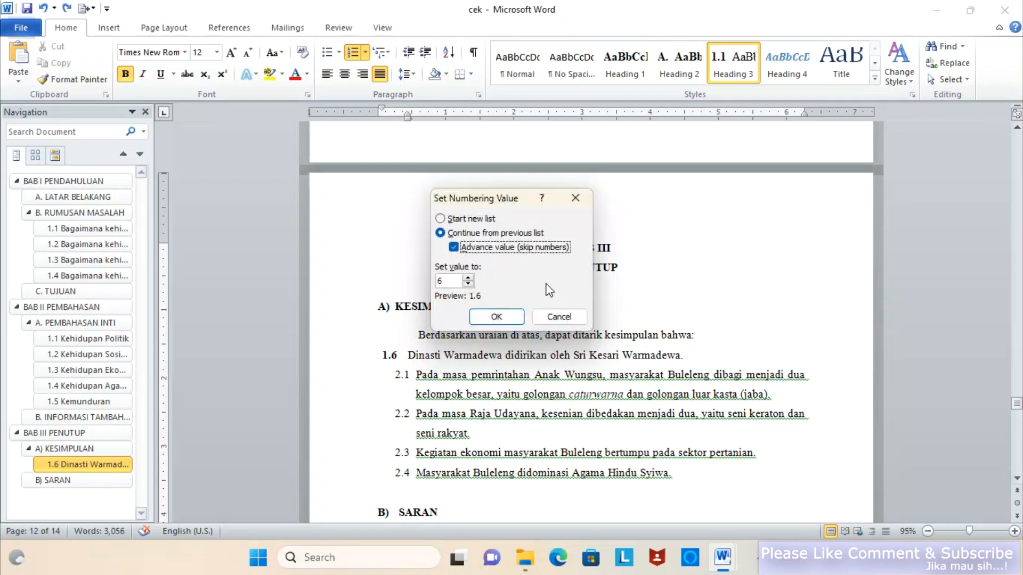
pyautogui.click(558, 316)
# Replace the automatic number of the first conclusion item with 2.1 and align its indents with the list.
pyautogui.press('BackSpace')
pyautogui.write('2.1')
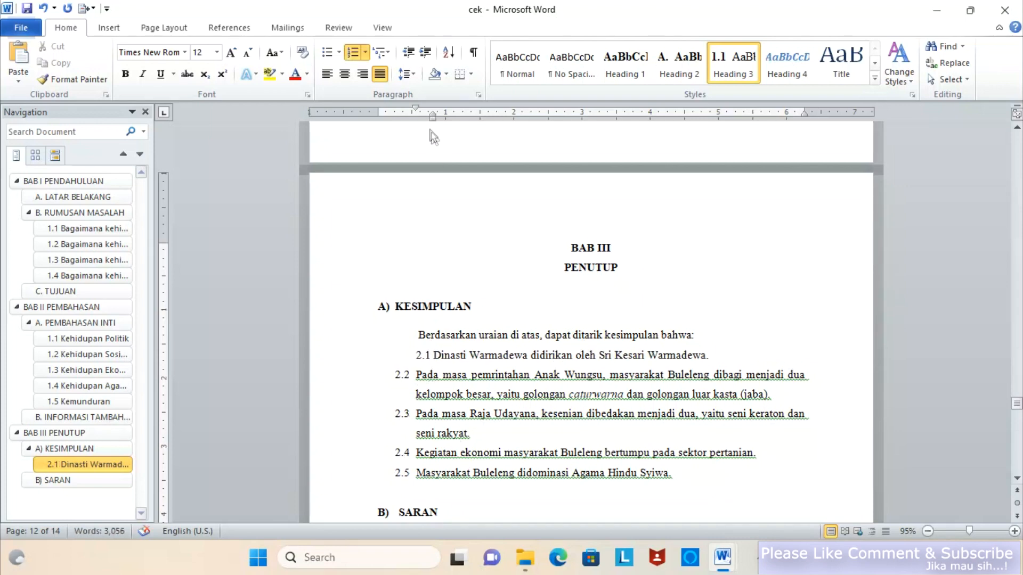
pyautogui.moveTo(416, 113)
pyautogui.mouseDown()
pyautogui.moveTo(402, 114)
pyautogui.moveTo(419, 120)
pyautogui.mouseUp()
# Make the second conclusion item a Heading 3 numbered 2.2 and align its hanging indent with item 2.1.
pyautogui.click(420, 374)
pyautogui.press('BackSpace')
pyautogui.press('Return')
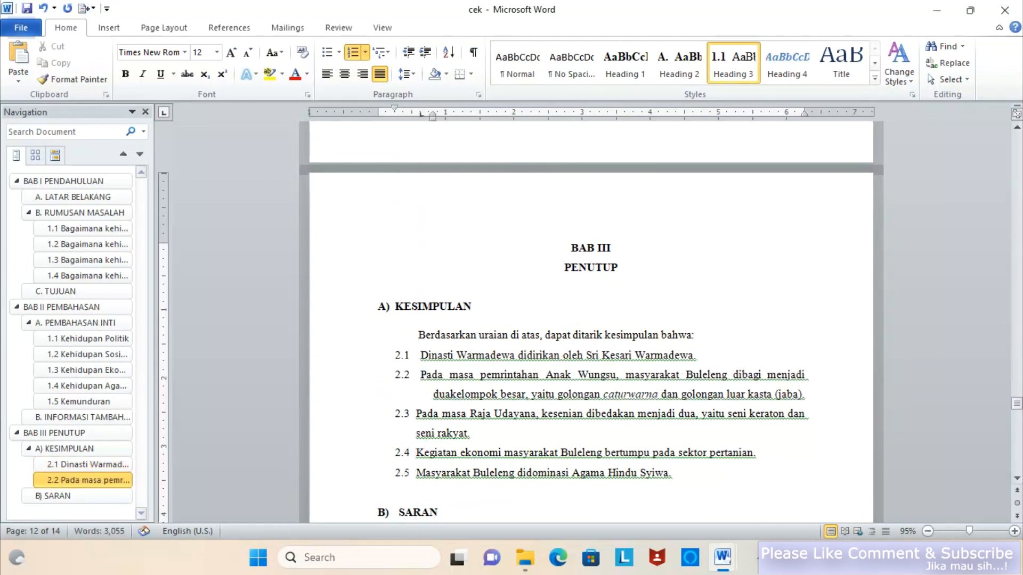
pyautogui.moveTo(433, 116); pyautogui.dragTo(420, 118)
# Make the remaining conclusion items Heading 3 entries numbered 2.3, 2.4 and 2.5, with indents matching item 2.2.
pyautogui.click(418, 414)
pyautogui.press('BackSpace')
pyautogui.press('Return')
pyautogui.click(418, 452)
pyautogui.press('BackSpace')
pyautogui.press('BackSpace')
pyautogui.press('Return')
# Check the finished outline by jumping between chapter titles, subheadings and numbered items of all three chapters in the Navigation Pane.
pyautogui.moveTo(1017, 403); pyautogui.dragTo(1016, 133)
pyautogui.click(91, 197)
pyautogui.click(69, 181)
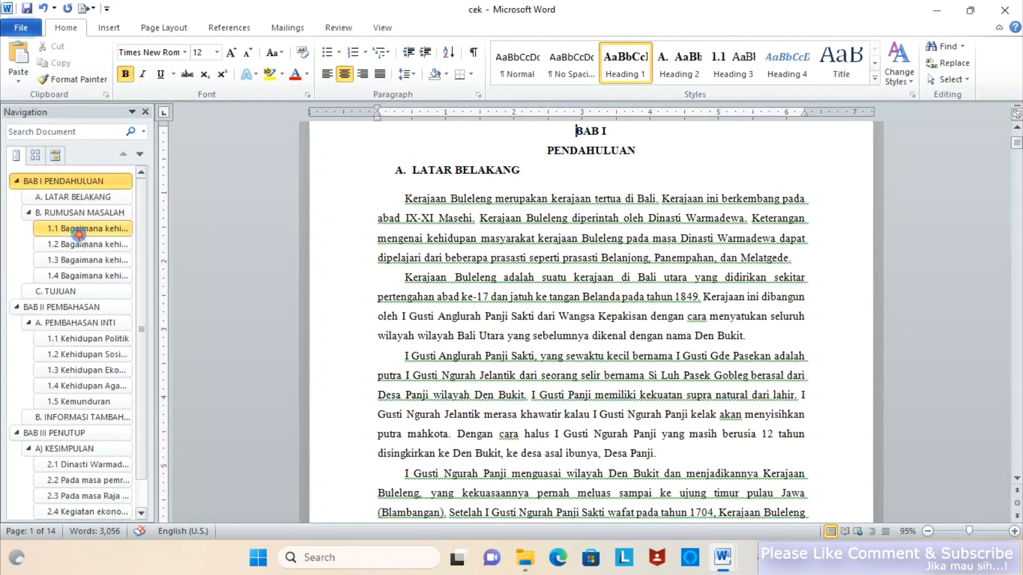
pyautogui.click(80, 276)
pyautogui.click(79, 354)
pyautogui.click(63, 434)
pyautogui.click(63, 449)
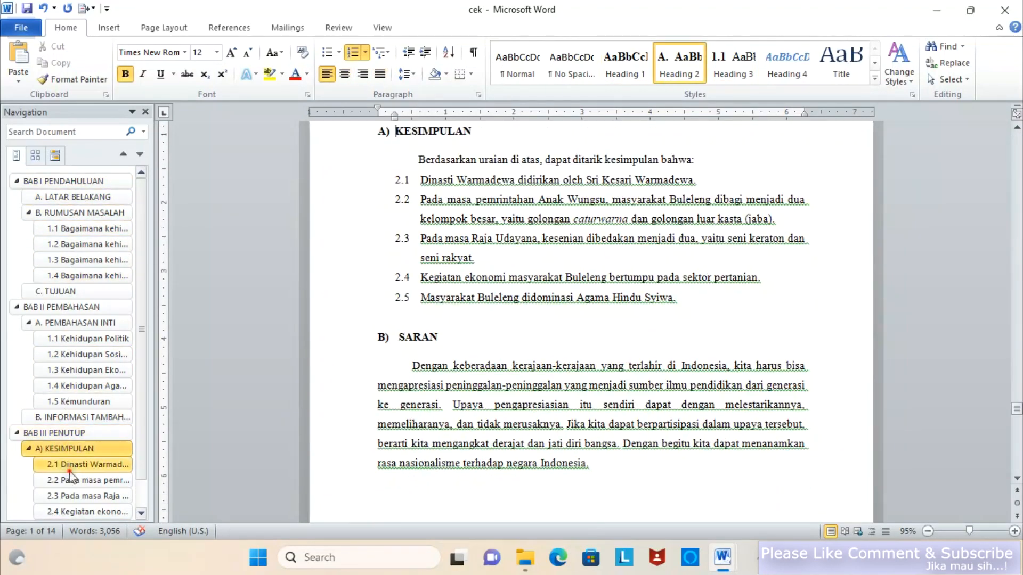
pyautogui.click(80, 496)
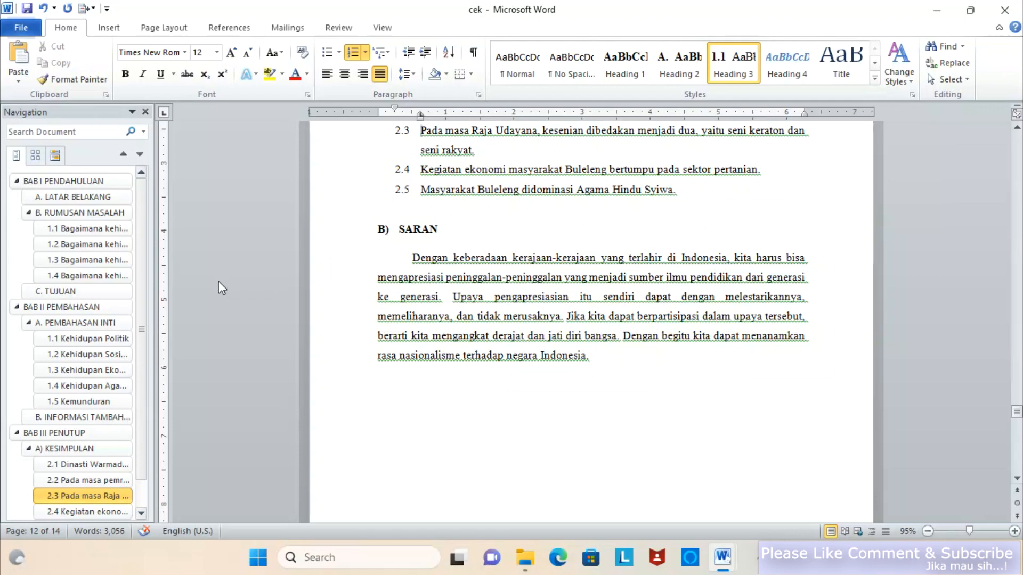
pyautogui.click(85, 339)
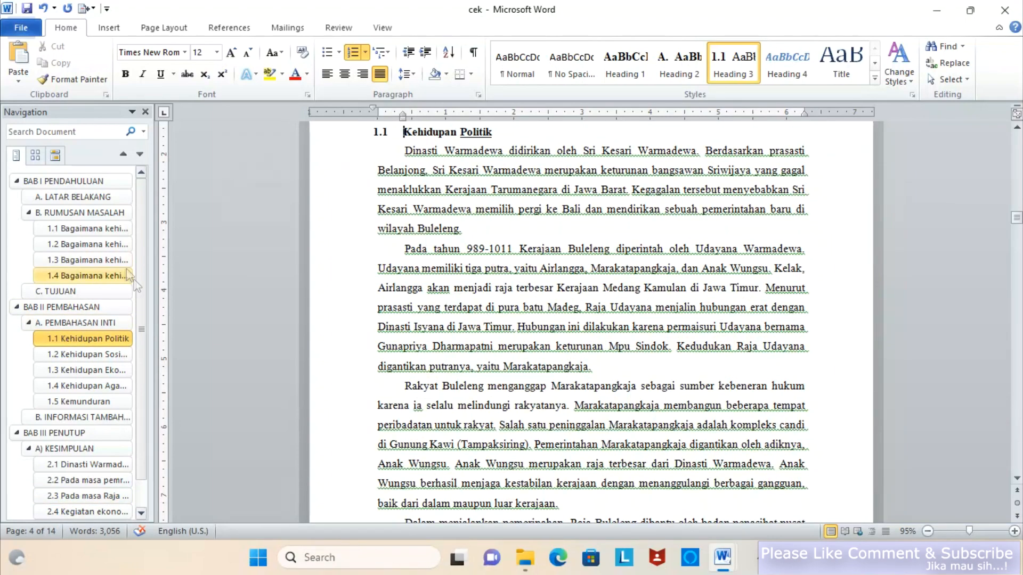
pyautogui.moveTo(140, 314); pyautogui.dragTo(128, 421)
pyautogui.click(85, 464)
pyautogui.click(57, 293)
pyautogui.click(59, 213)
pyautogui.click(59, 181)
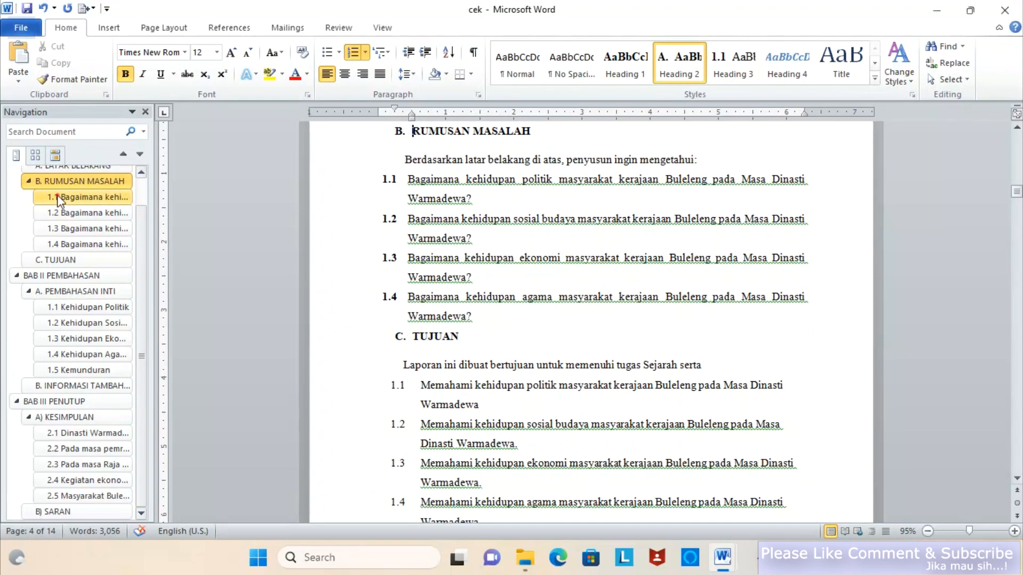
# Insert a page break before the BAB I title and go to the start of the blank first page.
pyautogui.click(51, 291)
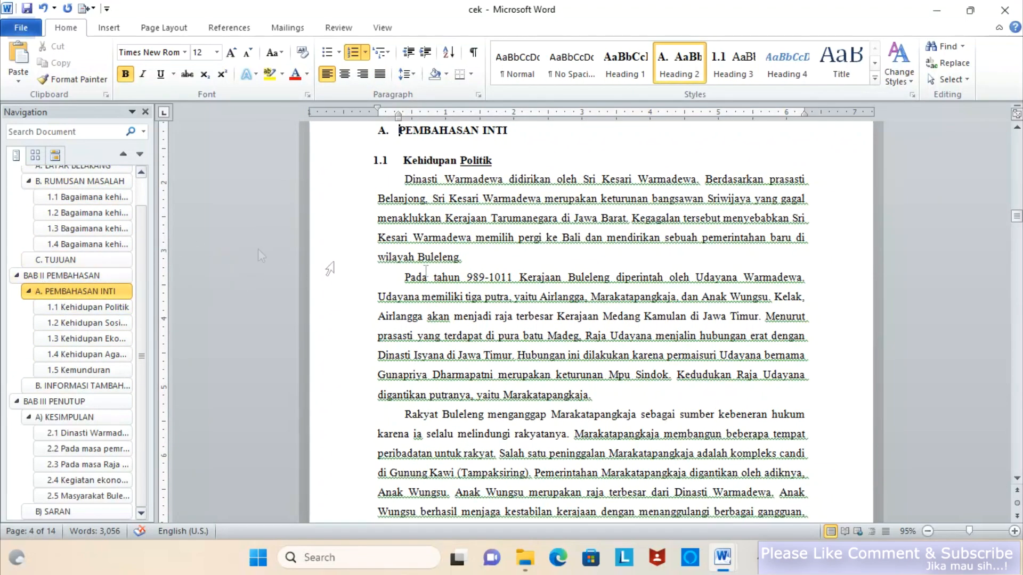
pyautogui.scroll(1, 107, 261)
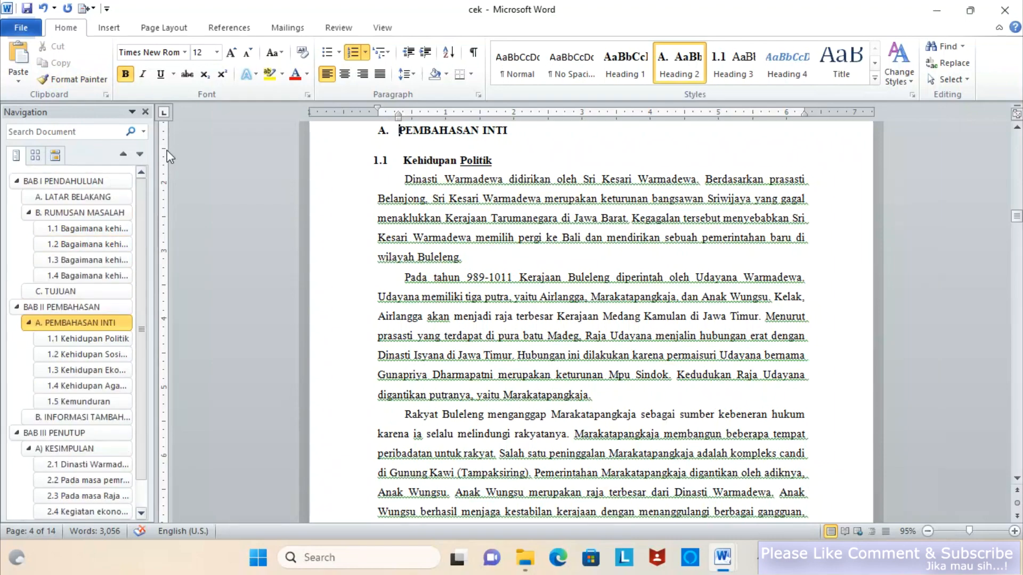
pyautogui.click(76, 182)
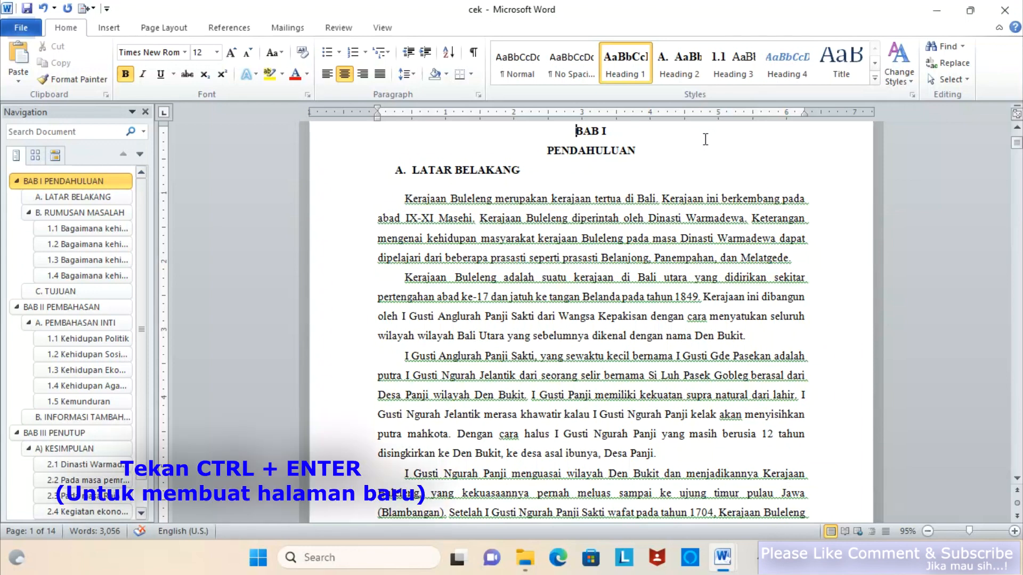
pyautogui.hotkey('ctrl', 'Return')
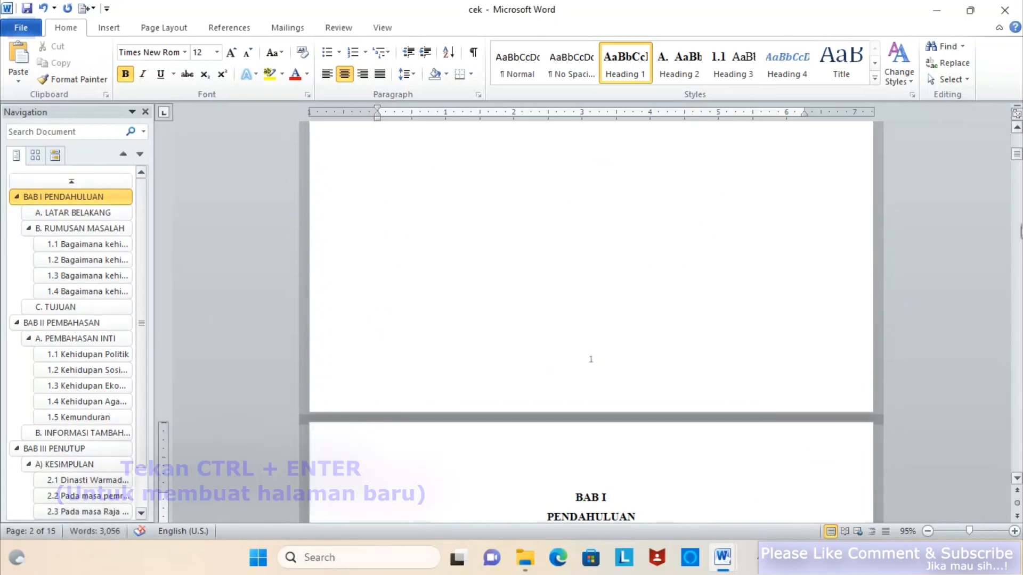
pyautogui.hotkey('ctrl', 'Home')
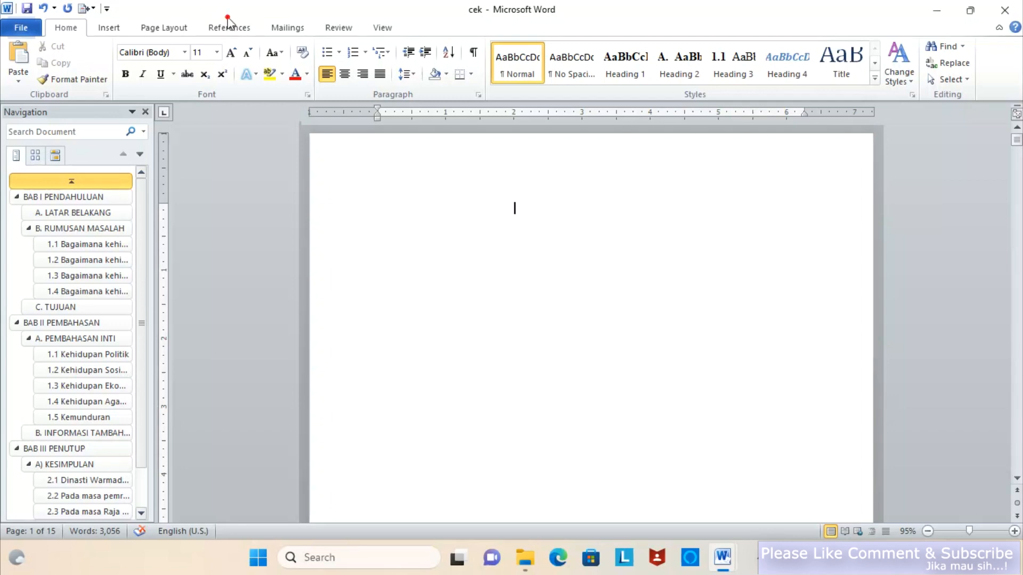
# Insert a table of contents in the Automatic Table 1 format ahead of chapter BAB I.
pyautogui.click(228, 31)
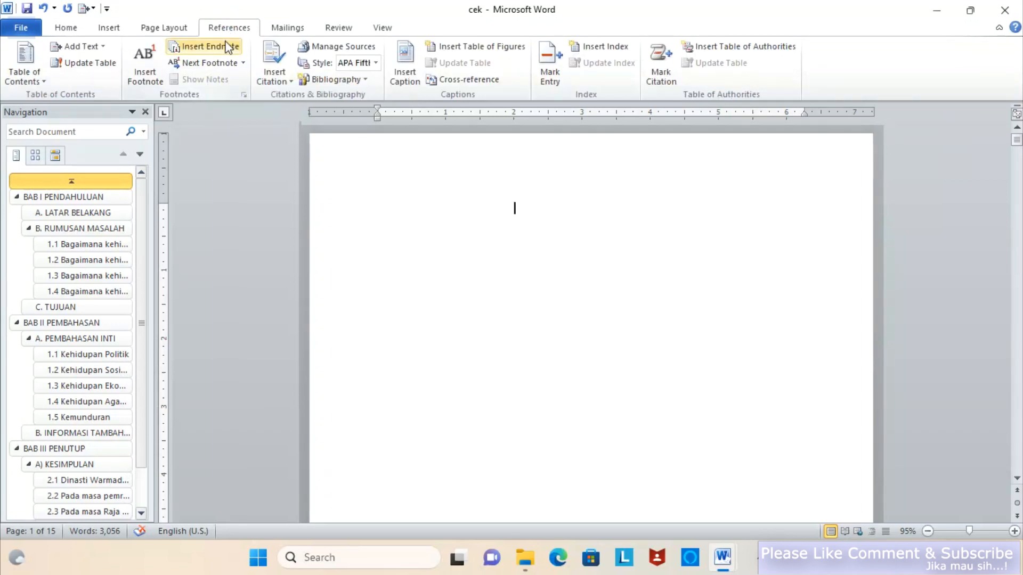
pyautogui.click(22, 79)
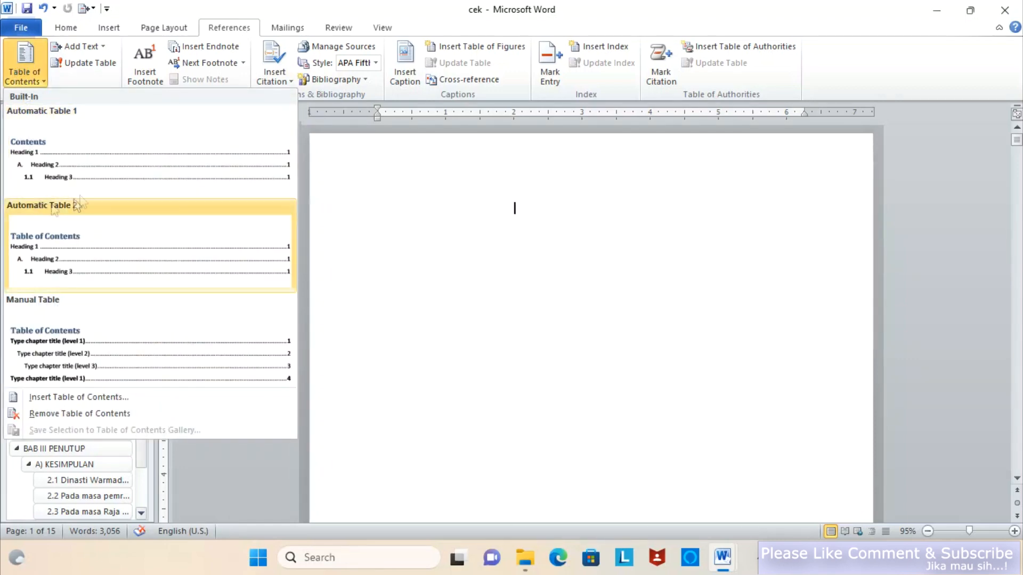
pyautogui.click(67, 180)
pyautogui.moveTo(1017, 177); pyautogui.dragTo(1016, 162)
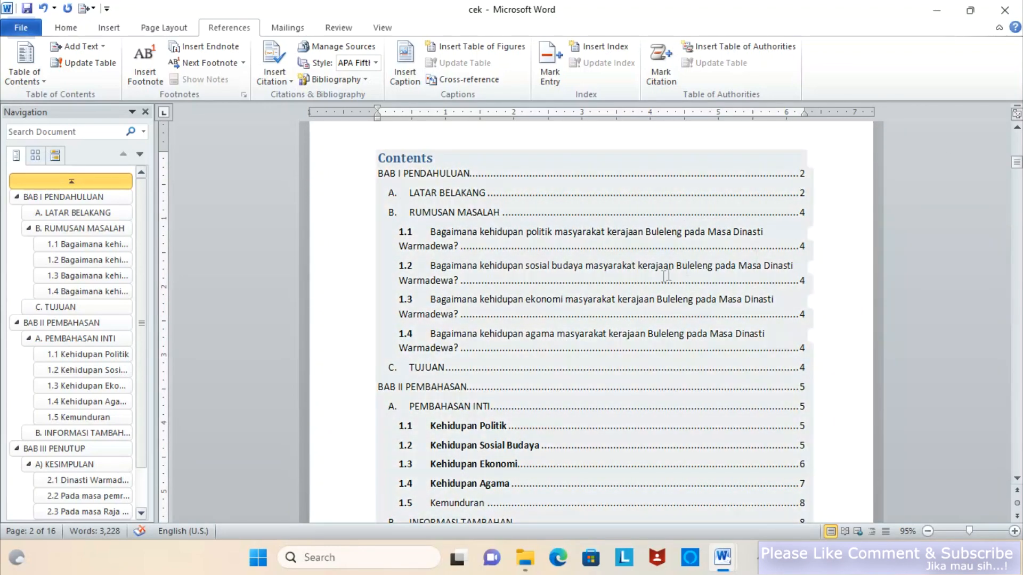
# Delete the "Contents" title above the table of contents entries.
pyautogui.click(476, 165)
pyautogui.press('BackSpace')
pyautogui.press('BackSpace')
pyautogui.press('BackSpace')
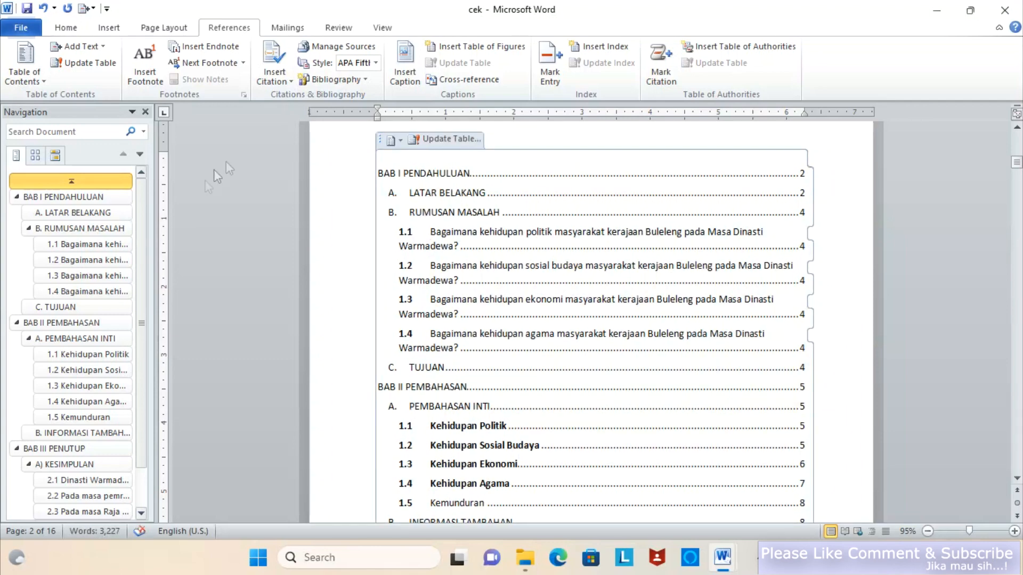
# Jump to the LATAR BELAKANG heading, return to the front pages and try to remove the blank page before the table of contents.
pyautogui.click(480, 263)
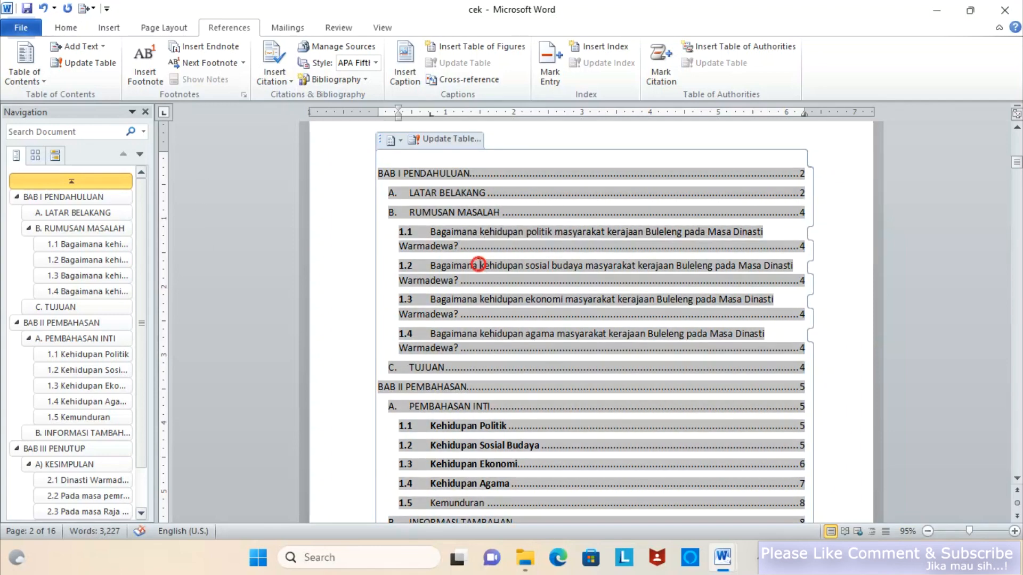
pyautogui.click(85, 275)
pyautogui.click(74, 212)
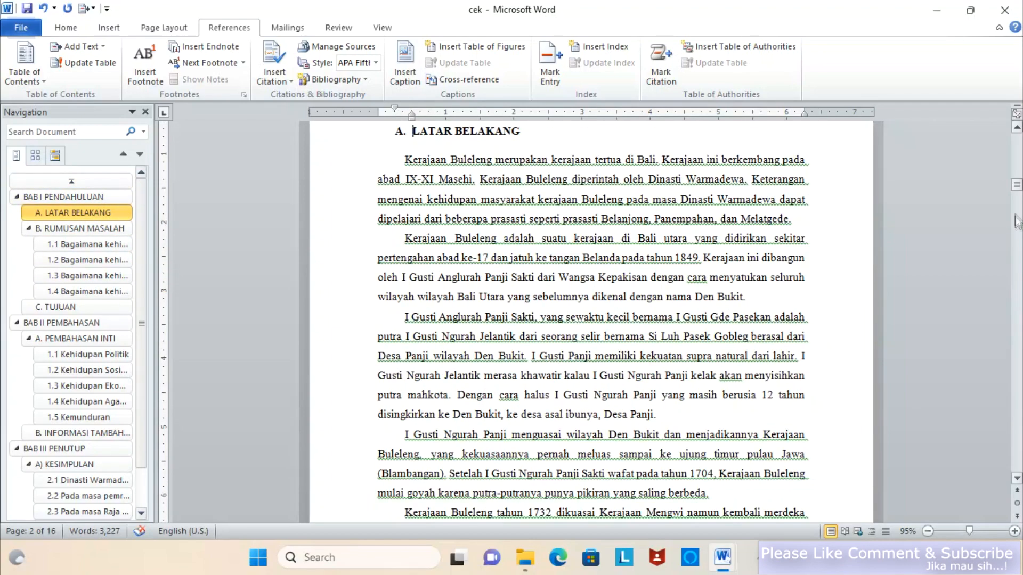
pyautogui.click(1012, 187)
pyautogui.moveTo(1012, 188); pyautogui.dragTo(1015, 160)
pyautogui.press('BackSpace')
pyautogui.press('BackSpace')
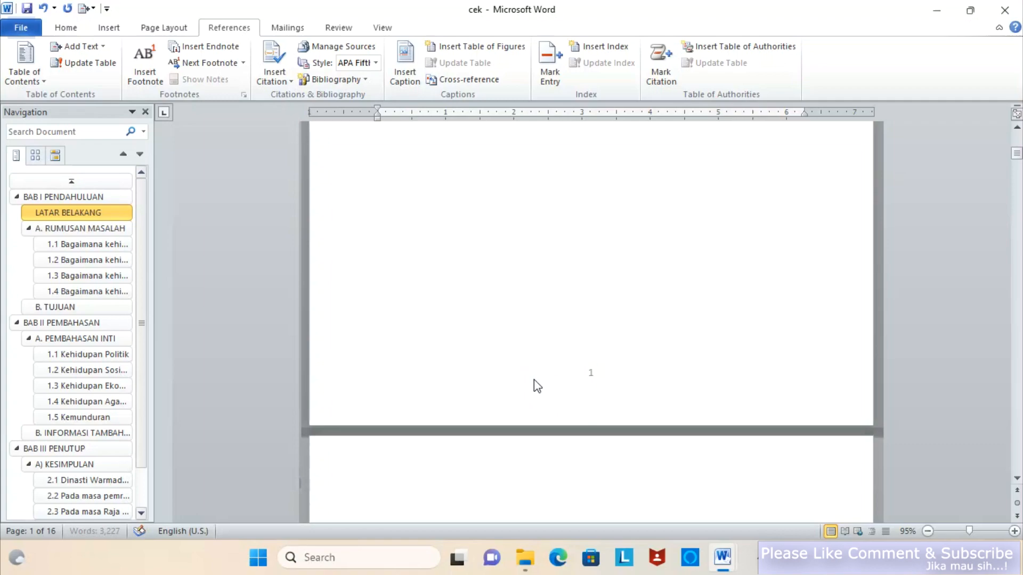
# Delete the empty lines on the blank first page so the table of contents moves up onto it.
pyautogui.moveTo(1014, 175); pyautogui.dragTo(1015, 156)
pyautogui.scroll(8, 773, 270)
pyautogui.click(383, 320)
pyautogui.moveTo(363, 168); pyautogui.dragTo(633, 405)
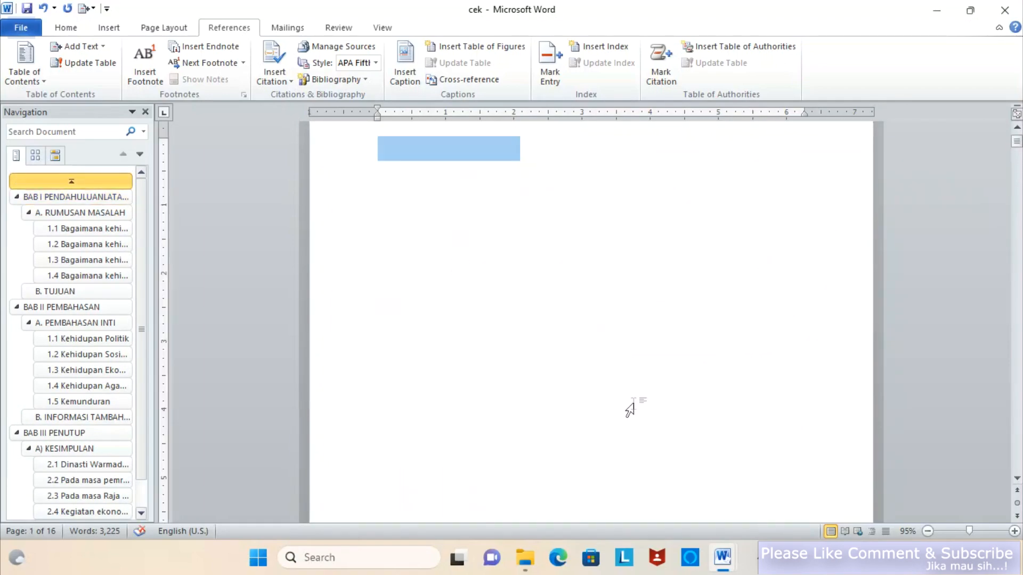
pyautogui.press('BackSpace')
pyautogui.click(743, 309)
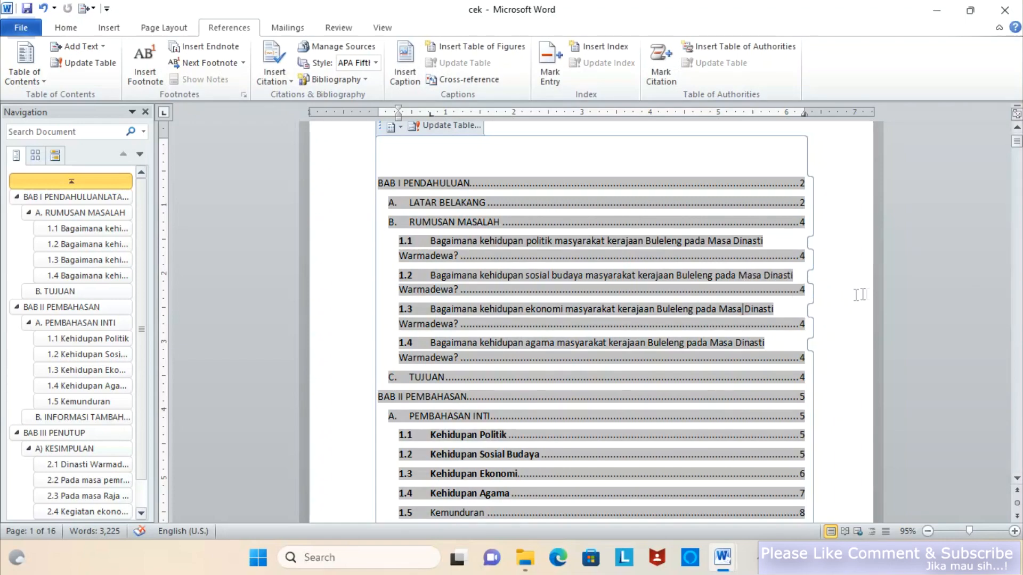